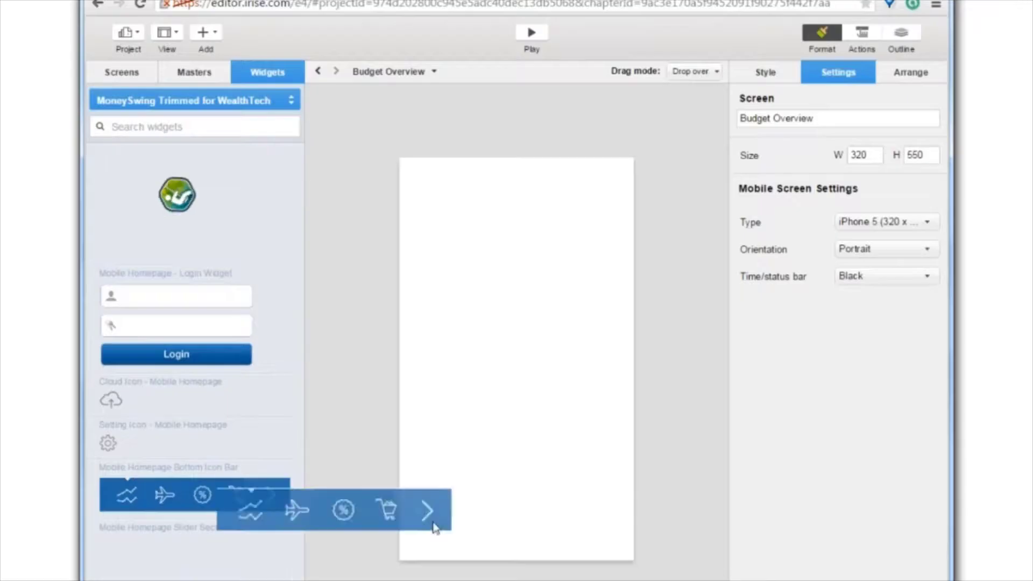
Add the bottom icon bar and select the Left / Top bar (800×100 px, 86 top, 70 left).
left_click_drag(426, 512, 618, 543)
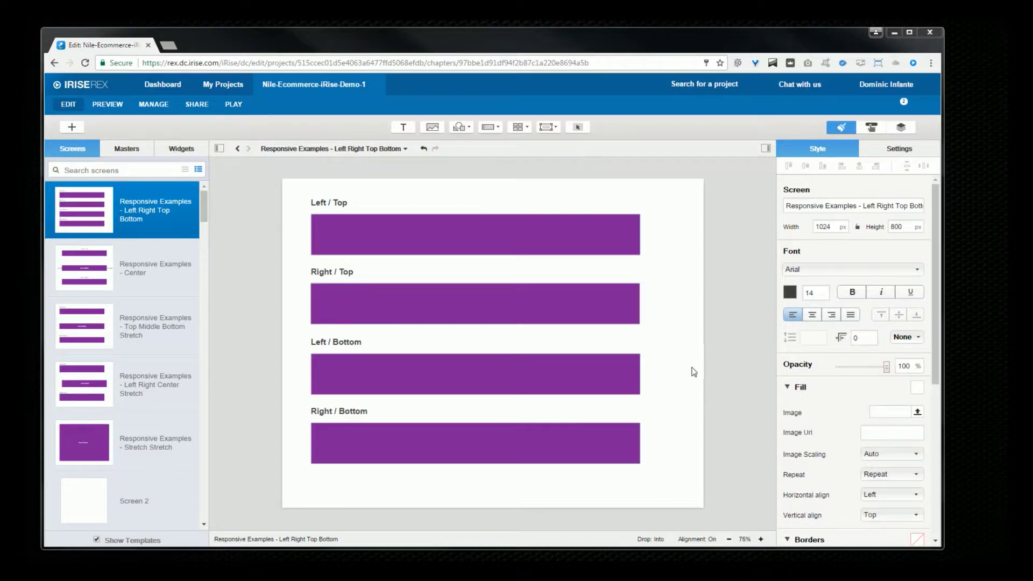
left_click(566, 234)
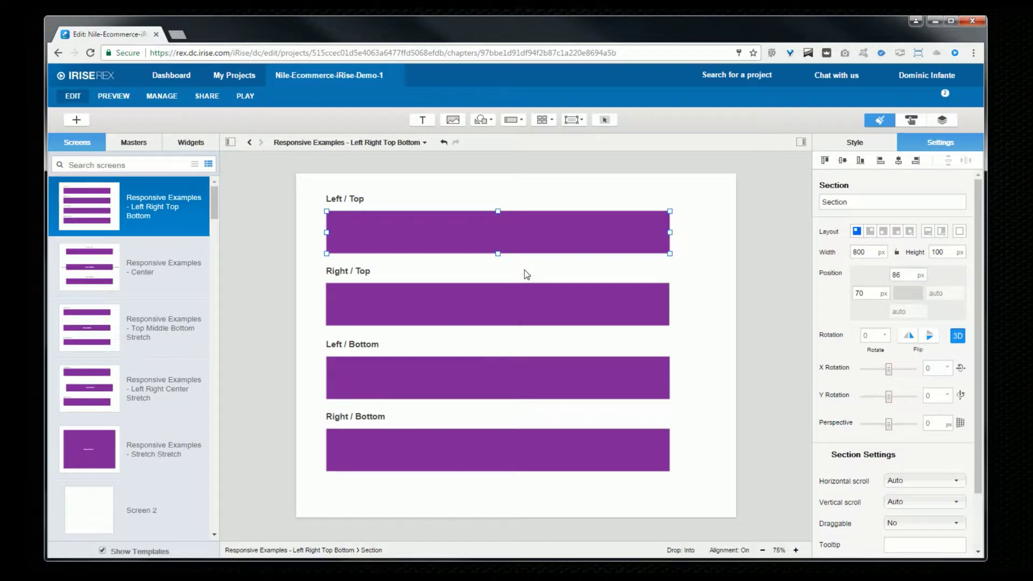
Show the screen settings and keep its alignment at Fit to window.
left_click(762, 204)
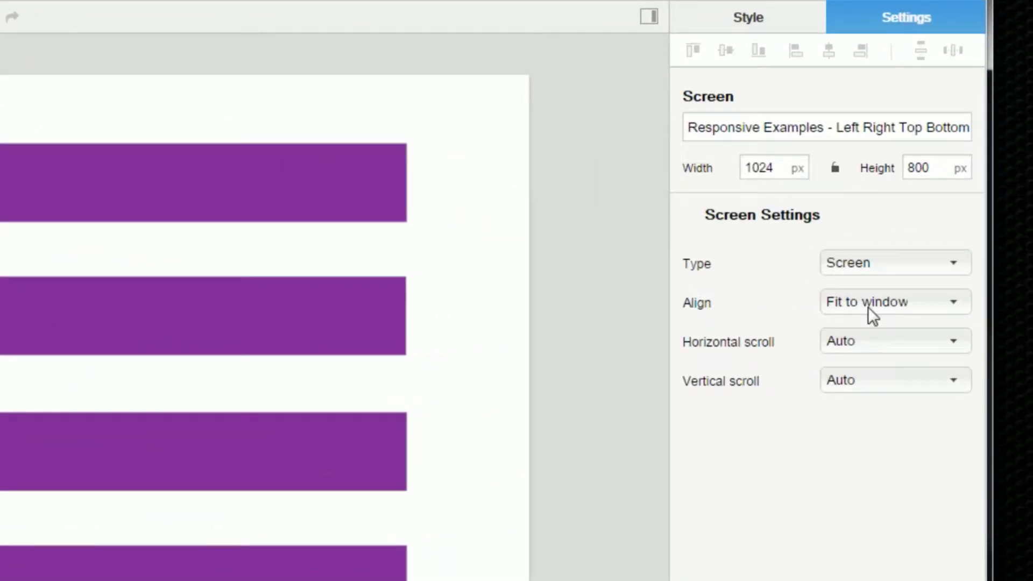
left_click(930, 302)
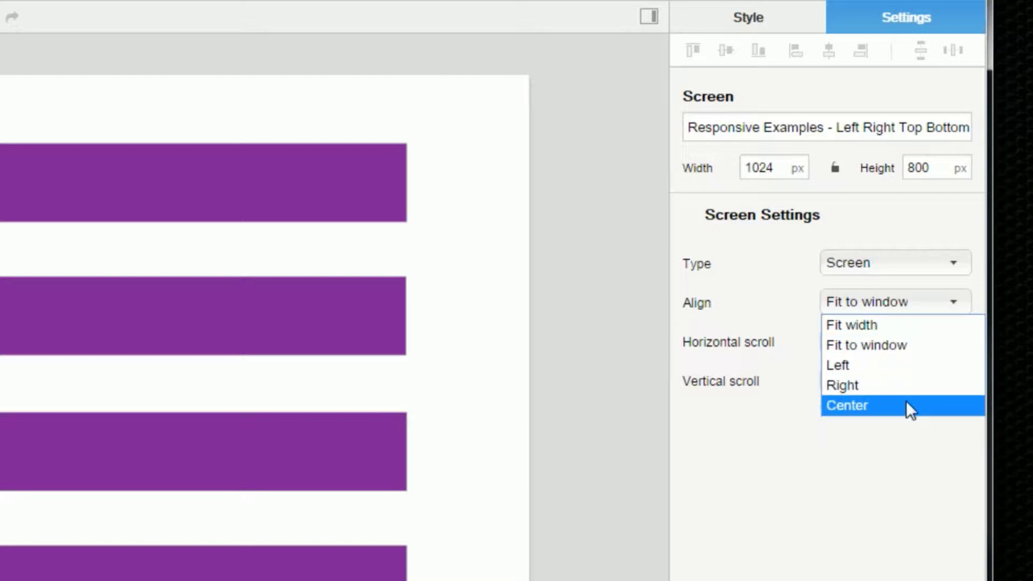
left_click(912, 347)
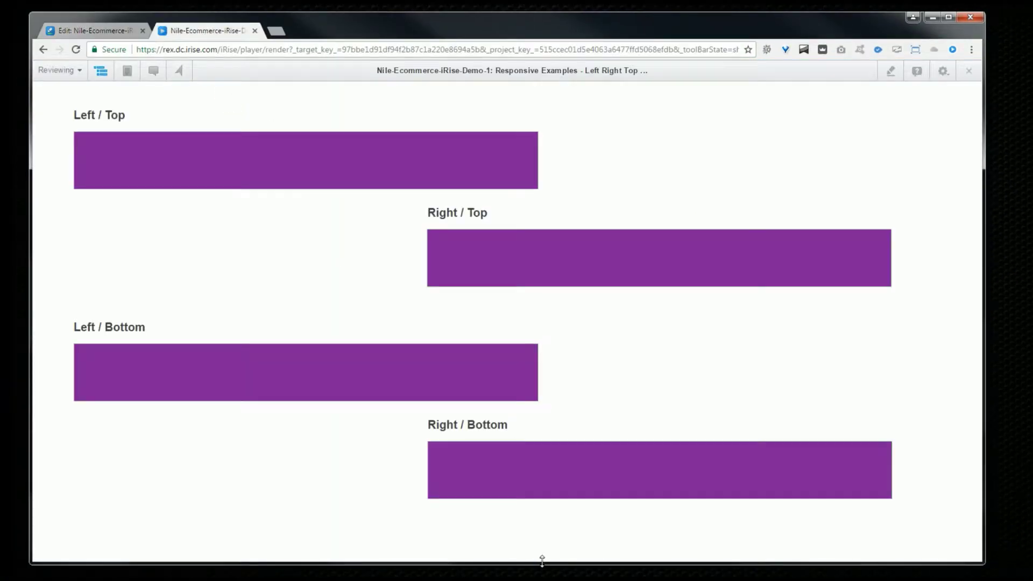
Resize the preview, then inspect the Left / Top, Left / Bottom and Right / Bottom anchors.
left_click_drag(535, 563, 561, 537)
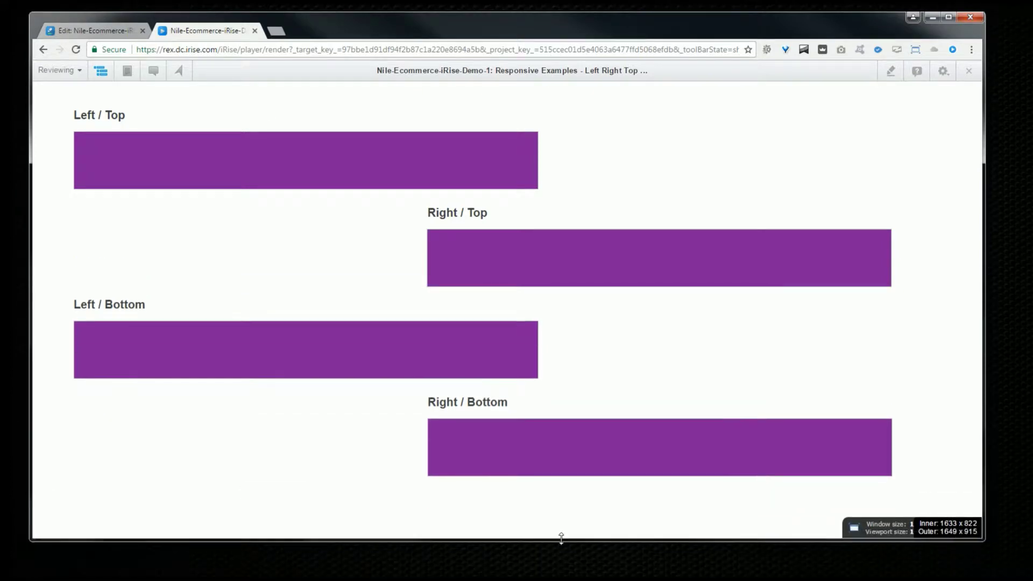
left_click(103, 31)
left_click(571, 235)
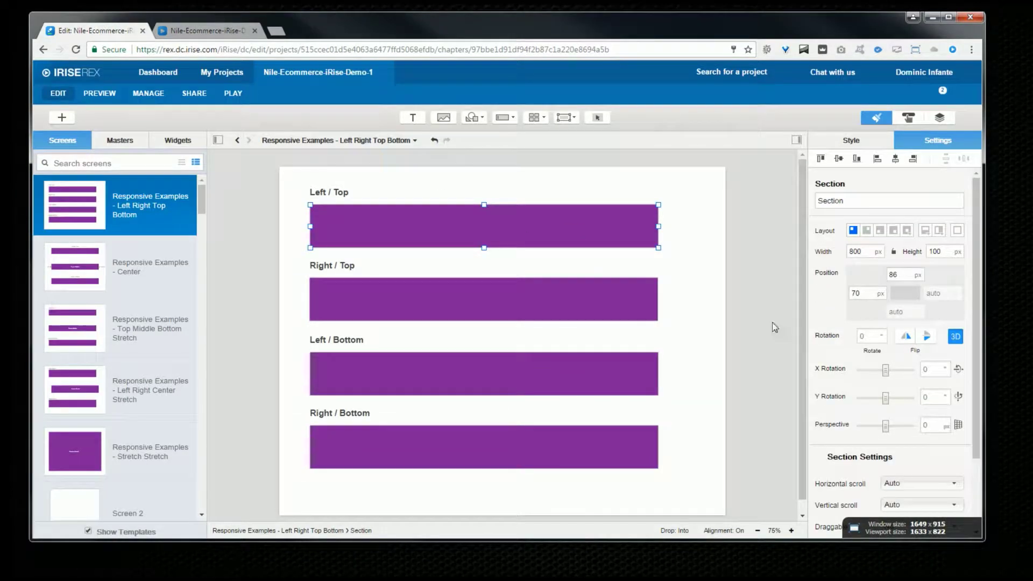
left_click(643, 391)
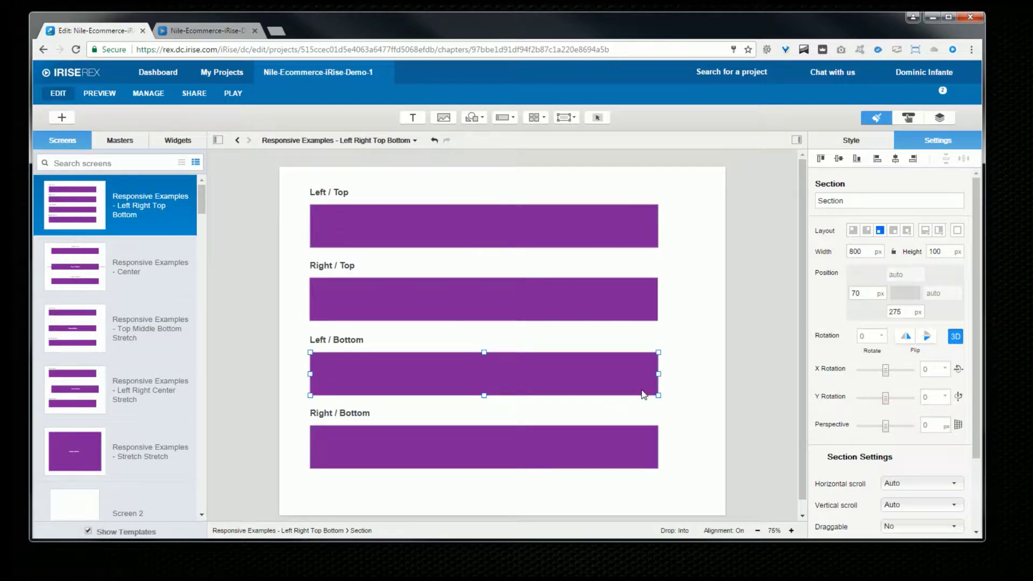
left_click(598, 453)
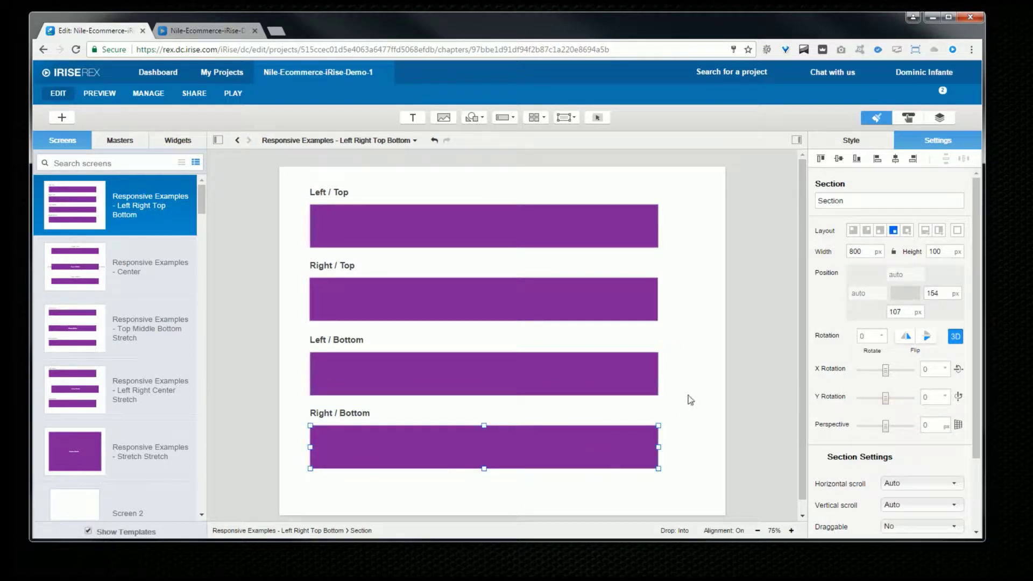
Resize the preview window's height and width again to test the anchoring.
left_click(212, 32)
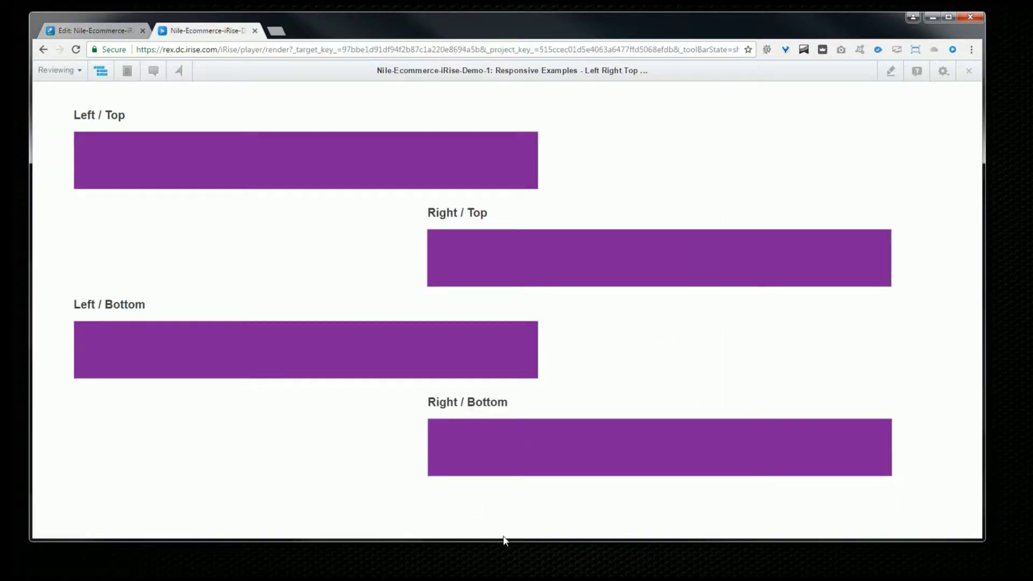
left_click_drag(505, 539, 522, 511)
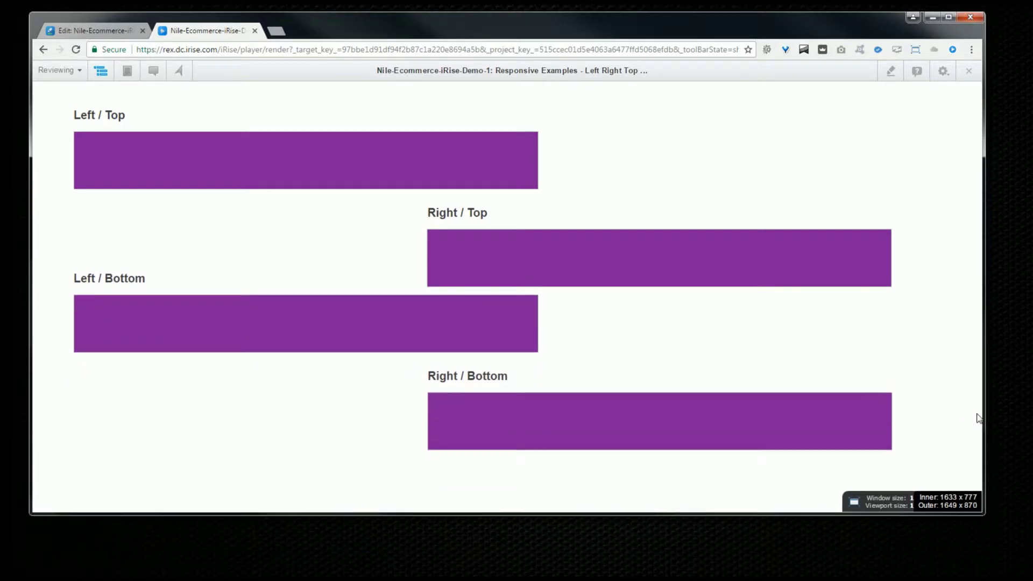
left_click_drag(982, 415, 1018, 420)
In the editor, set the screen alignment to Fit width.
left_click(103, 30)
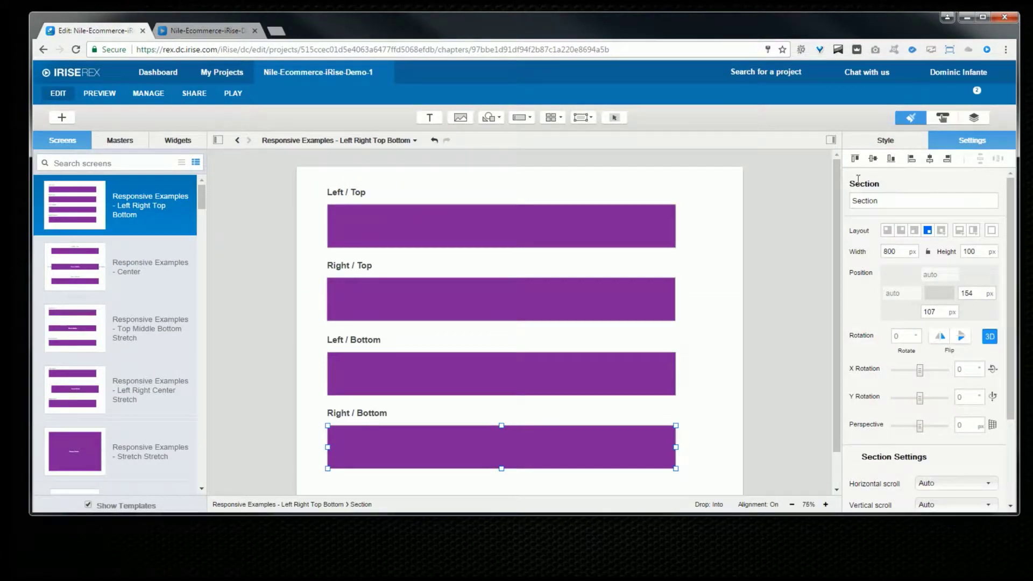
left_click(818, 190)
left_click(949, 297)
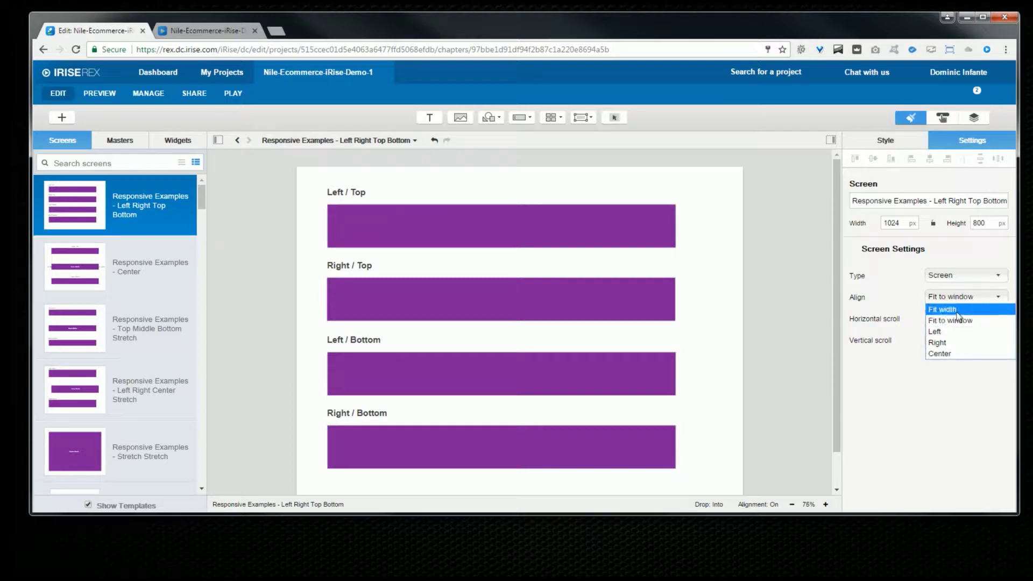
left_click(957, 310)
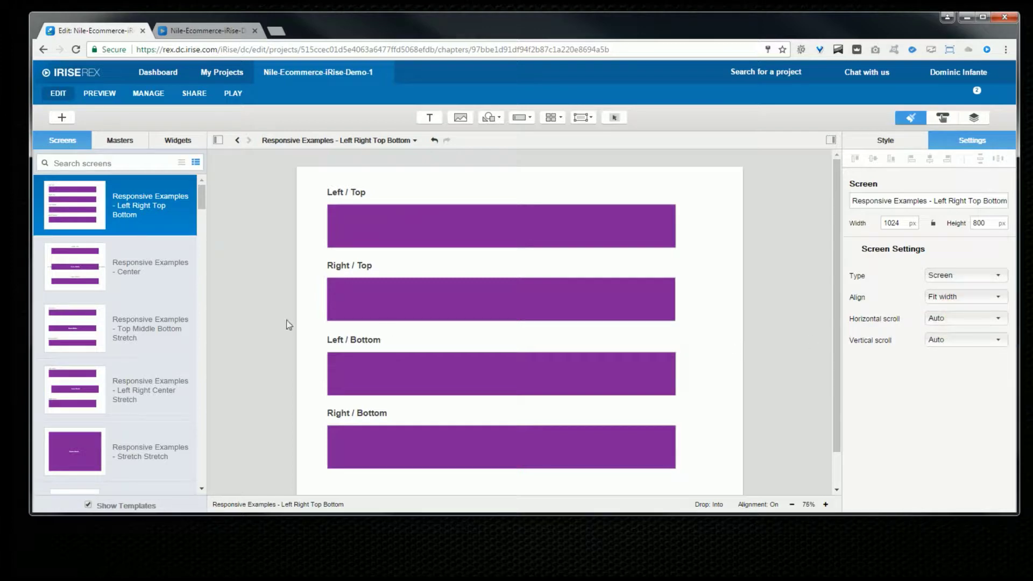
Change the screen alignment back to Fit to window.
scroll(784, 322, "down", 1)
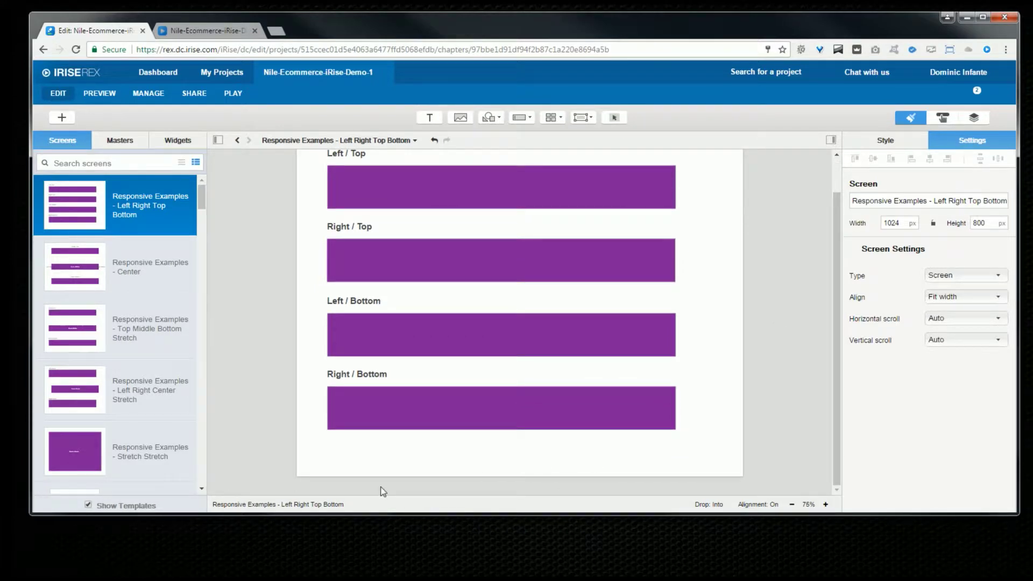
left_click(968, 296)
left_click(968, 320)
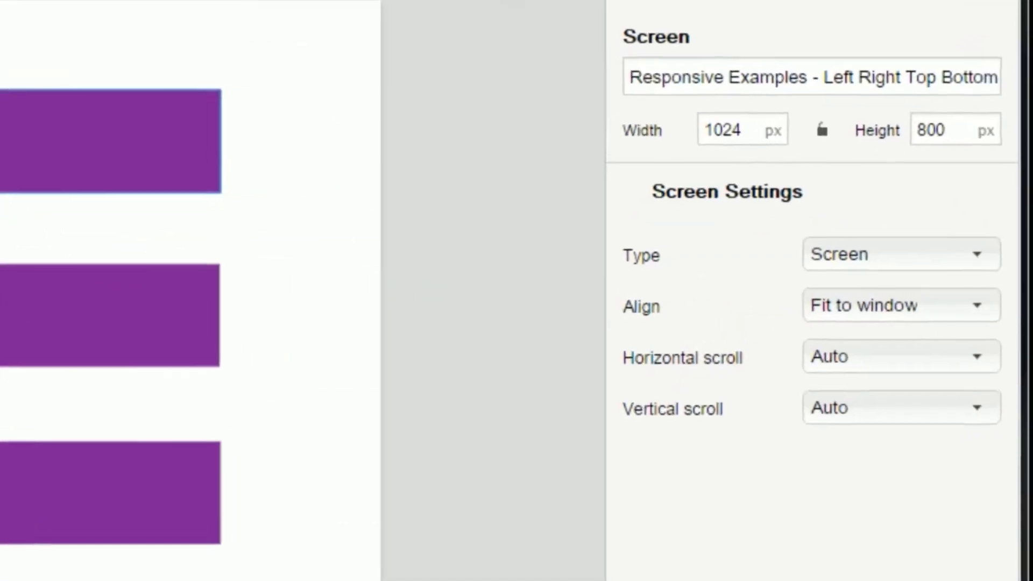
Review the Left / Top bar's width and top-offset unit choices, leaving both in px.
left_click(108, 141)
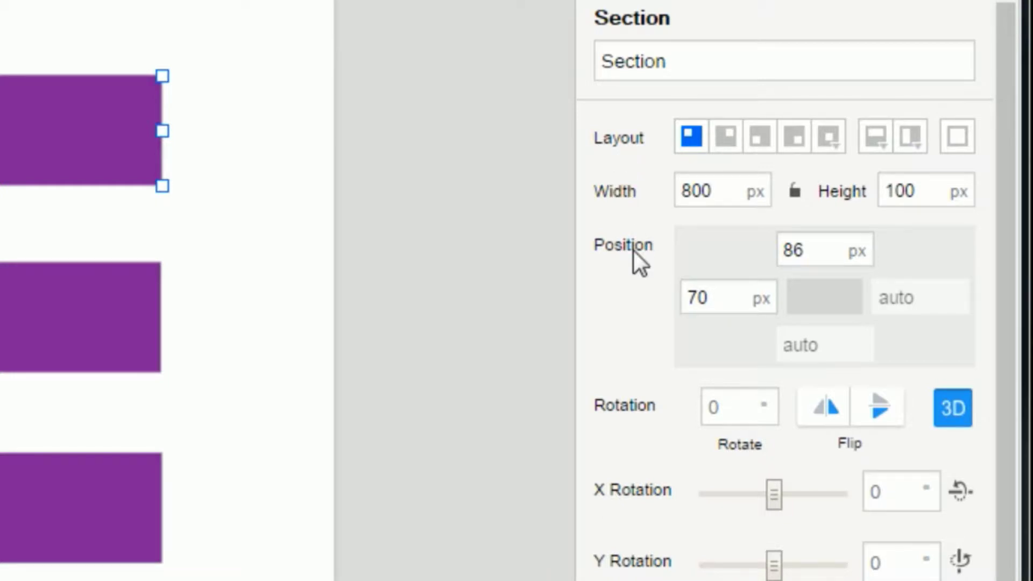
left_click(759, 199)
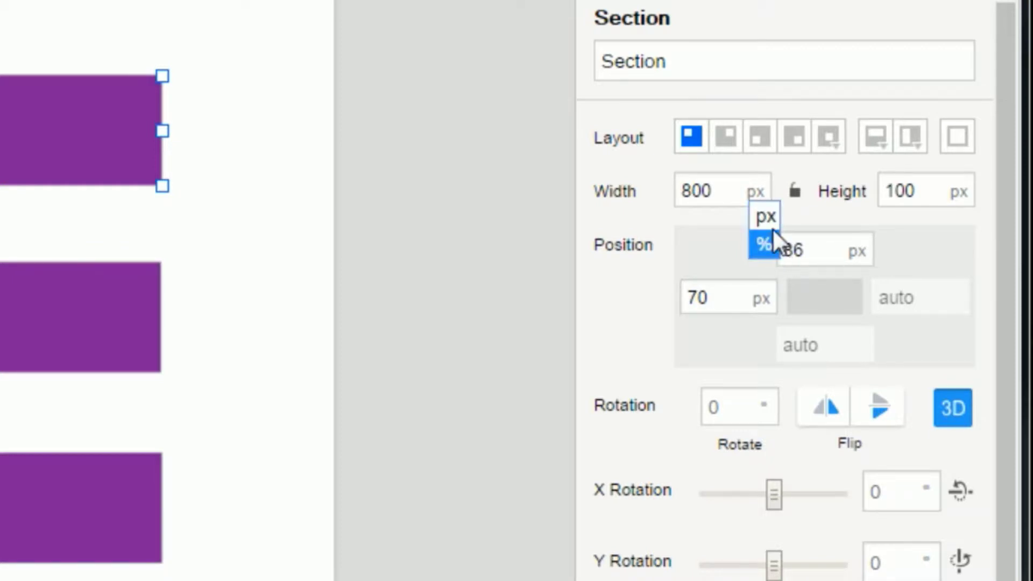
left_click(796, 227)
left_click(859, 252)
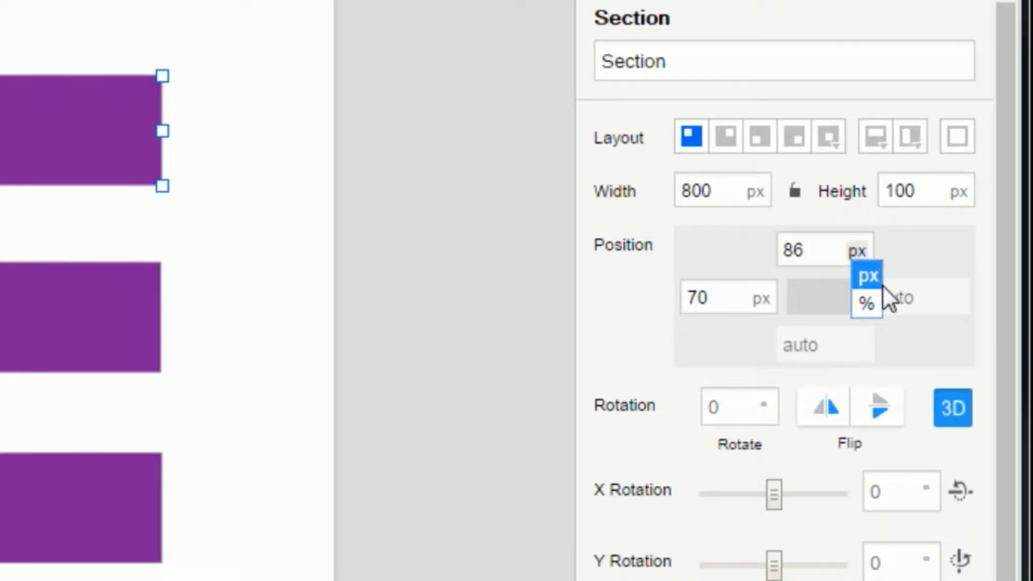
left_click(824, 215)
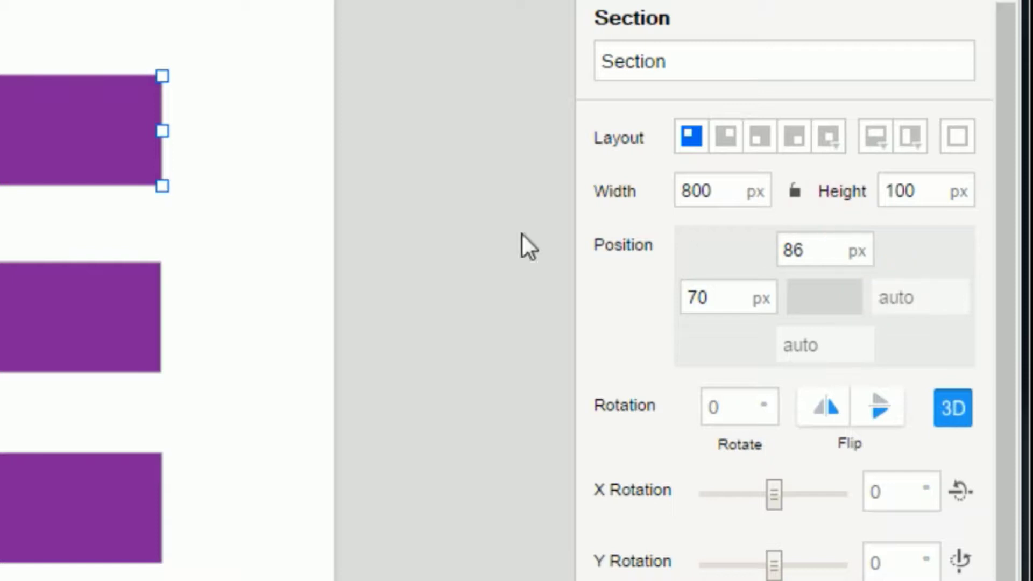
left_click(80, 98)
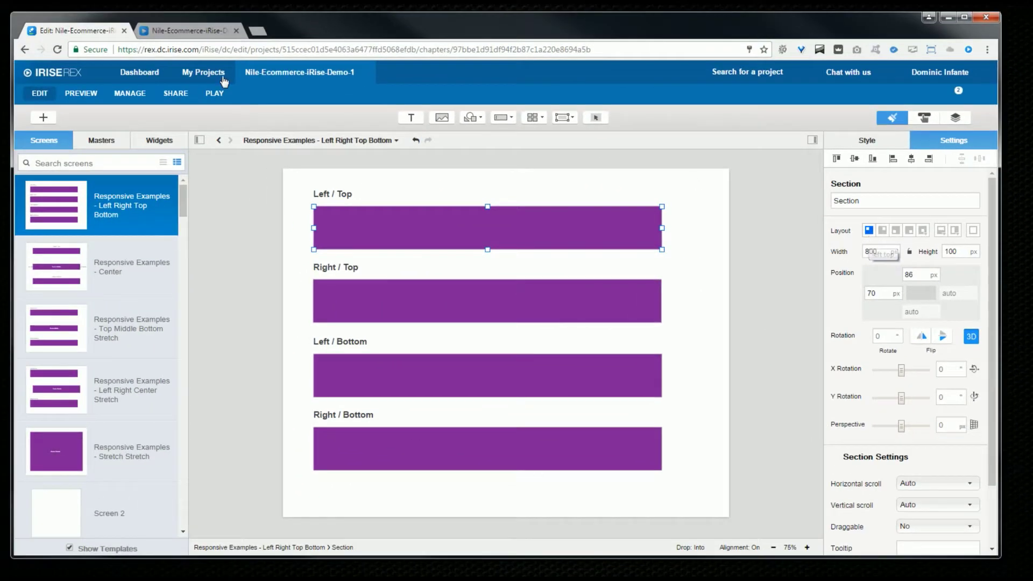
Preview the page and narrow the browser window to test anchoring.
left_click(173, 32)
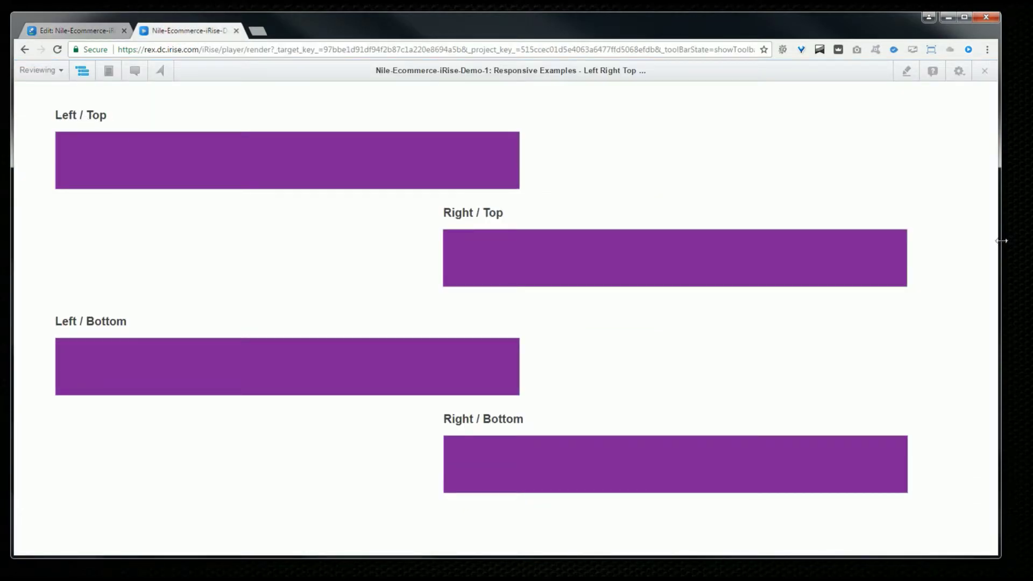
left_click_drag(999, 240, 872, 231)
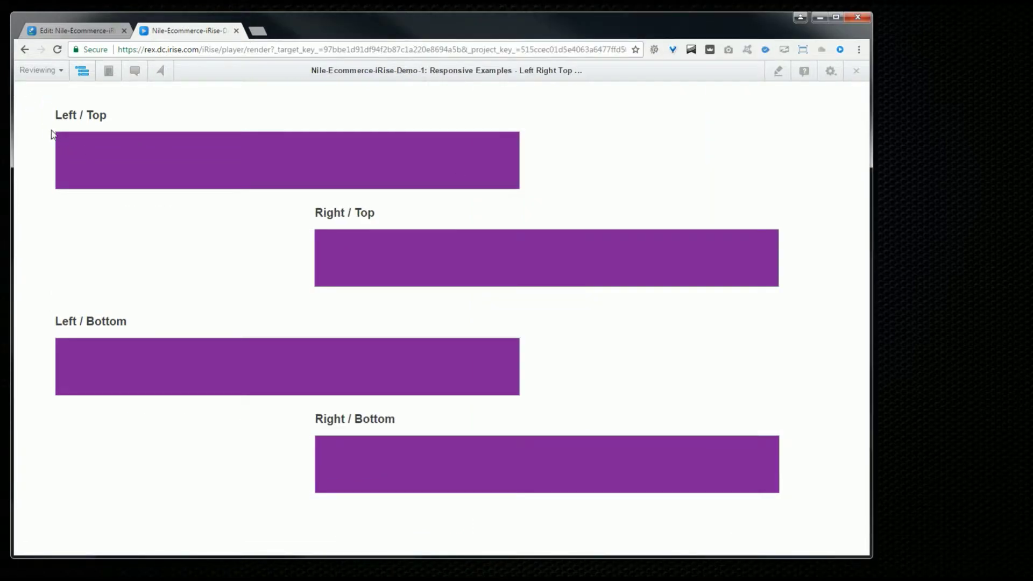
left_click(83, 32)
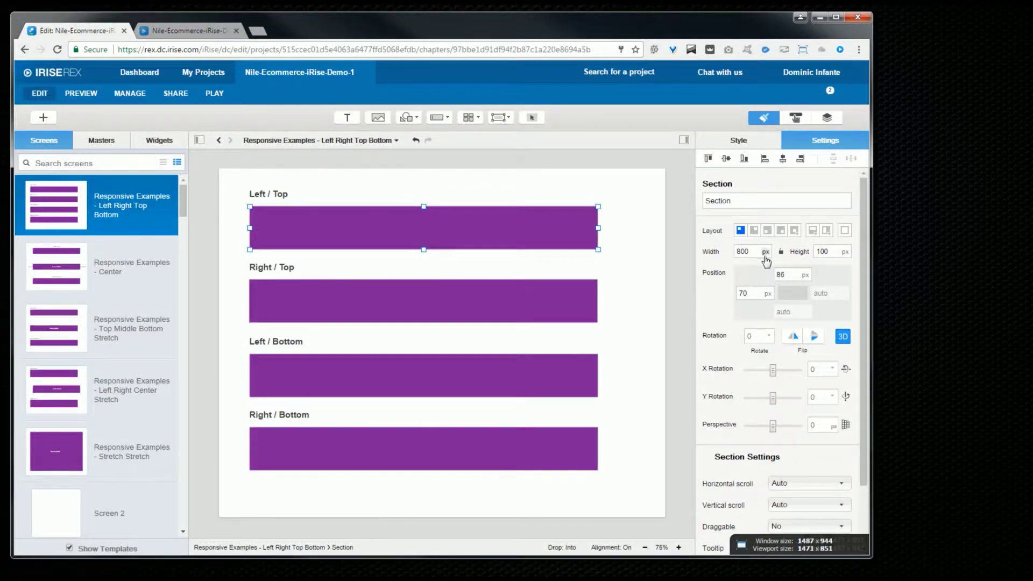
Set the Left / Top bar's left offset to 170 px, restore 70, then select Right / Top.
double_click(745, 293)
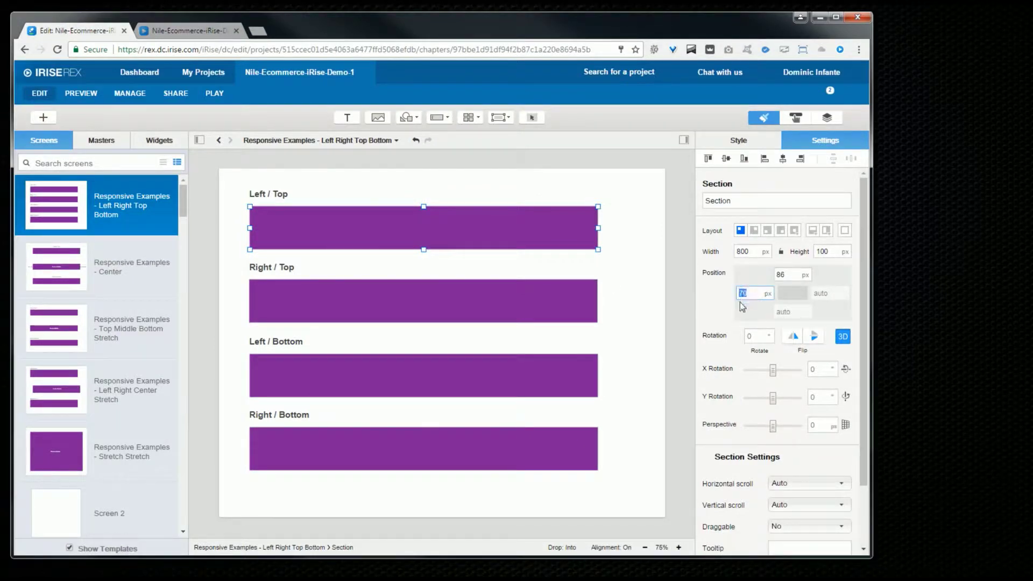
left_click(785, 275)
left_click(743, 295)
type("1")
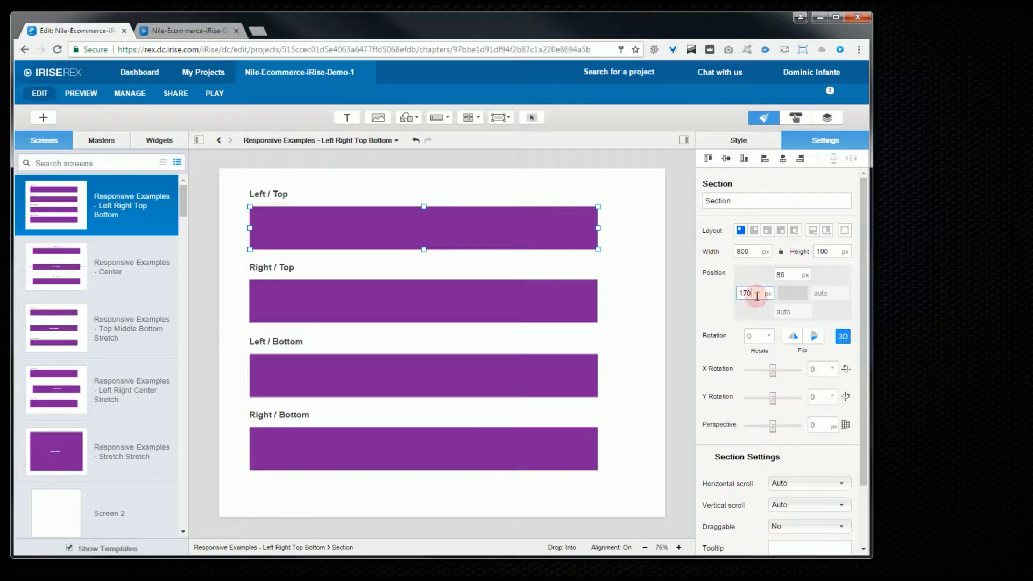
key("Return")
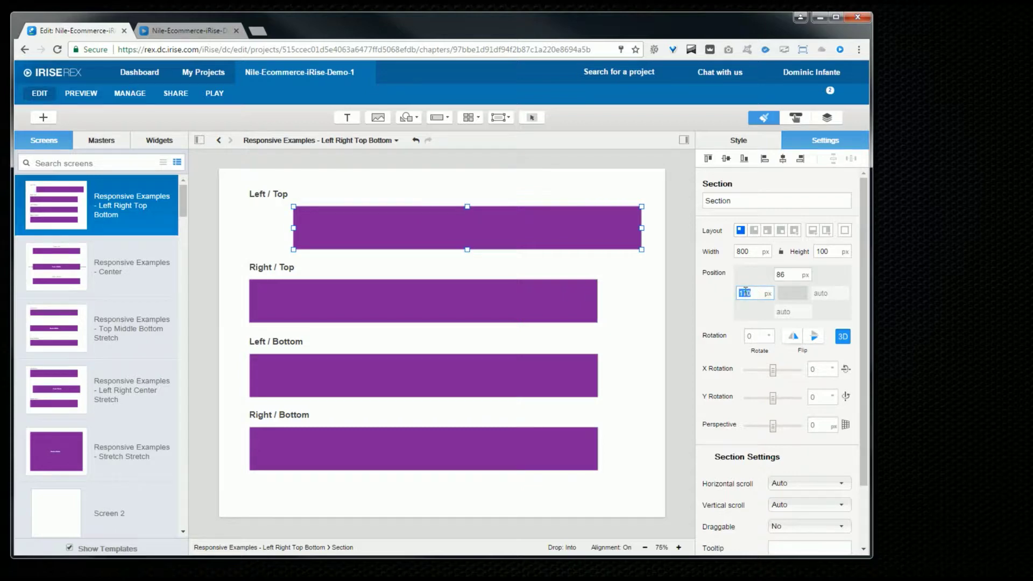
left_click(743, 293)
key("Return")
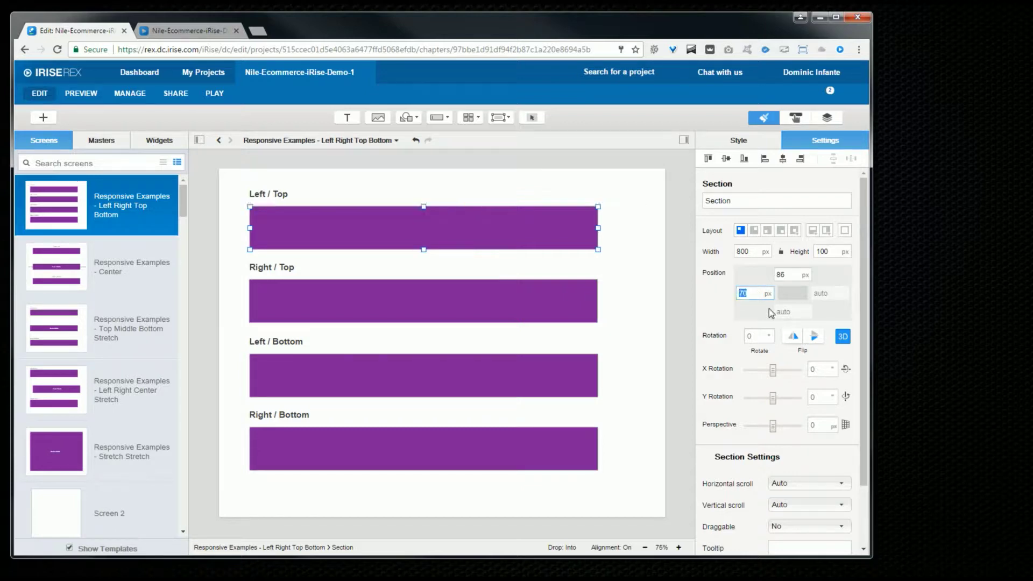
left_click(472, 309)
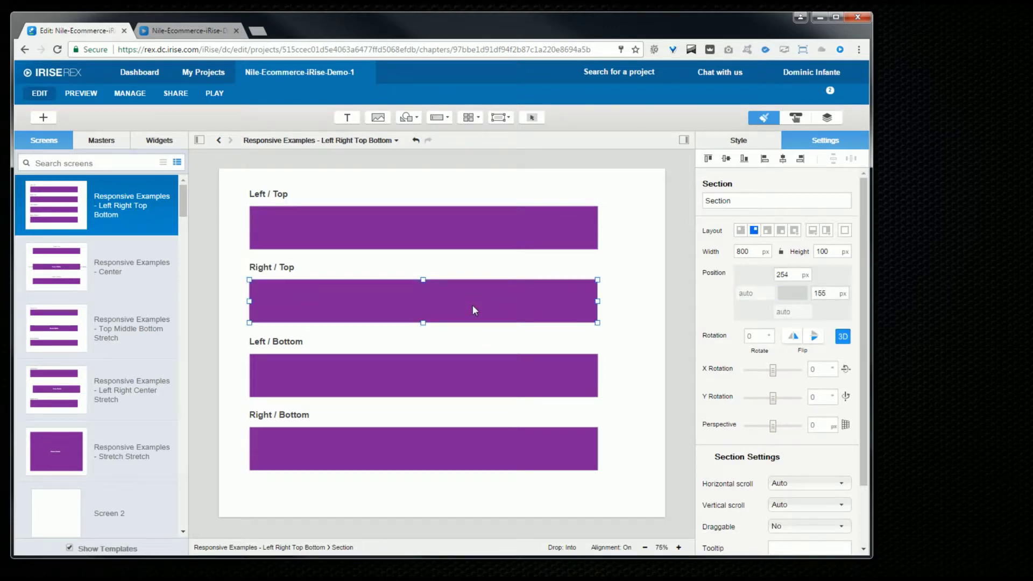
Resize the preview window wider, narrower and shorter to watch the right-anchored bars reflow.
left_click(209, 33)
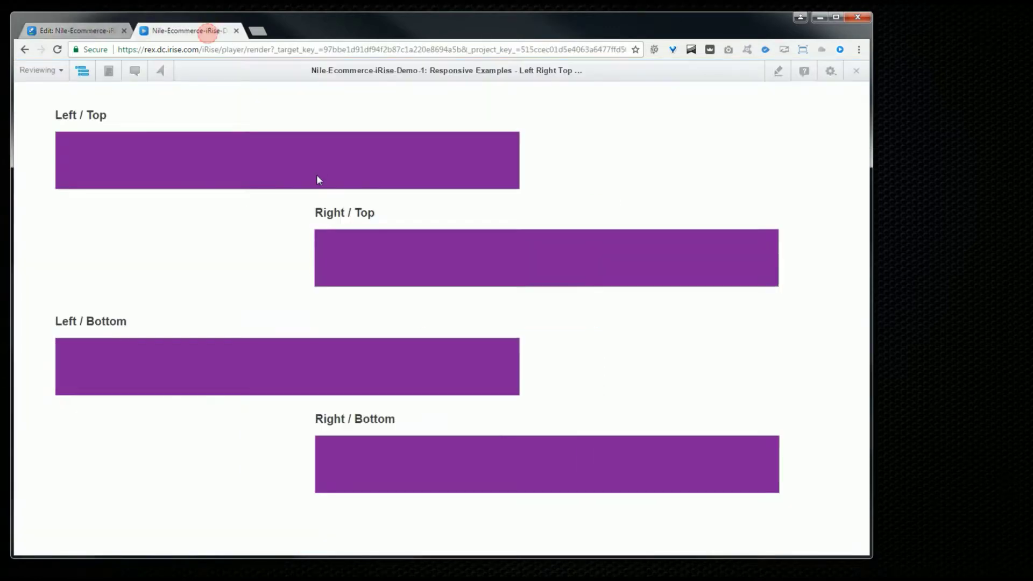
left_click_drag(873, 270, 781, 258)
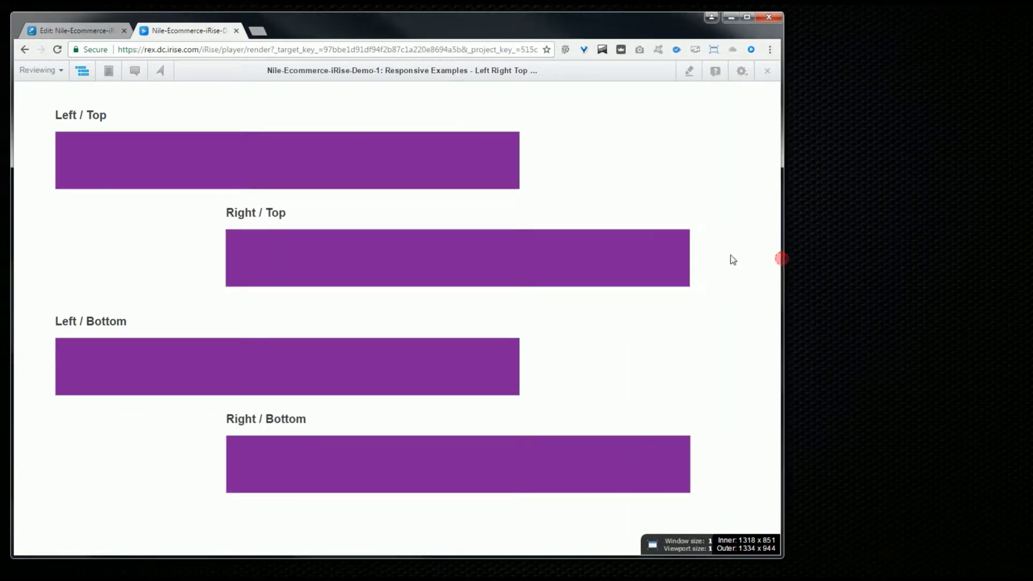
left_click(75, 30)
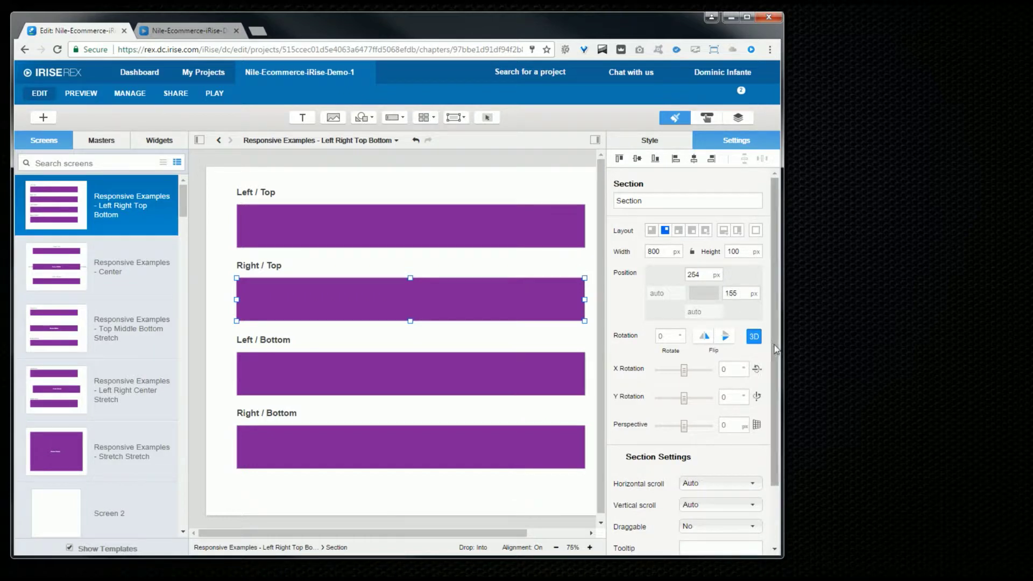
left_click_drag(781, 350, 934, 352)
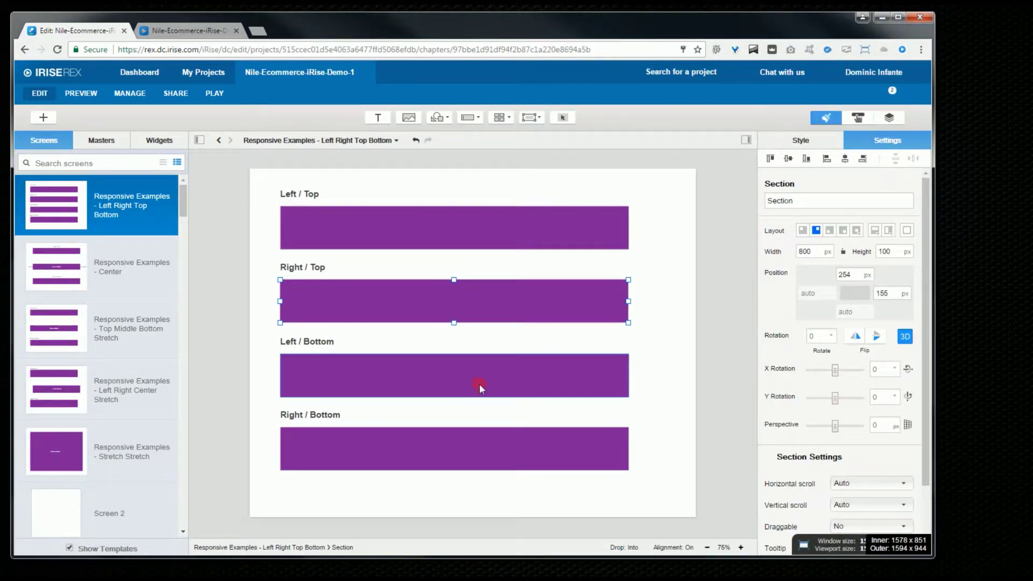
left_click(180, 31)
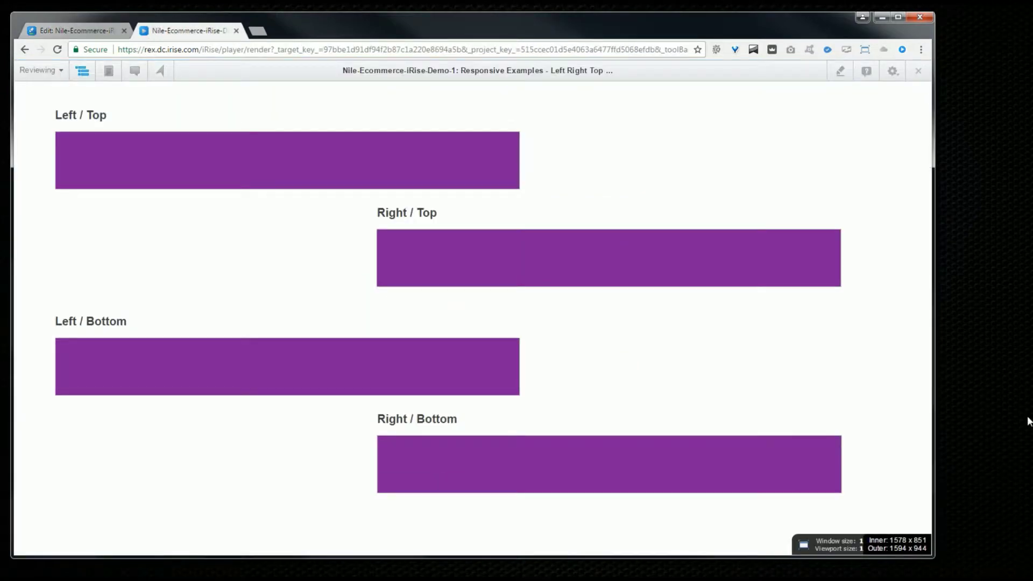
left_click_drag(576, 558, 589, 528)
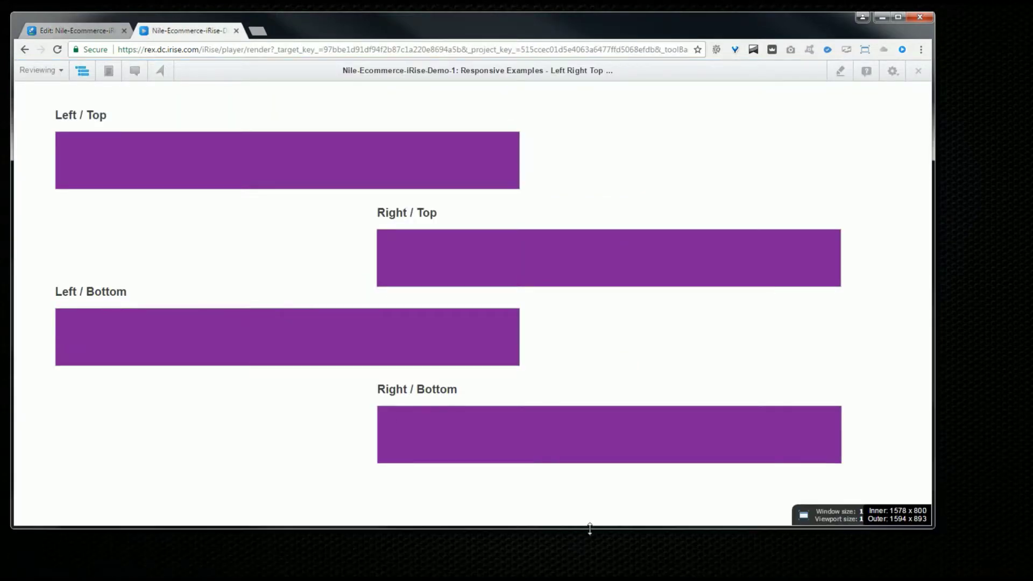
mouse_move(932, 450)
left_mouse_down()
mouse_move(735, 463)
mouse_move(933, 465)
left_mouse_up()
Open the Responsive Examples - Center screen and show the Center / Top bar's anchor choices.
left_click(75, 31)
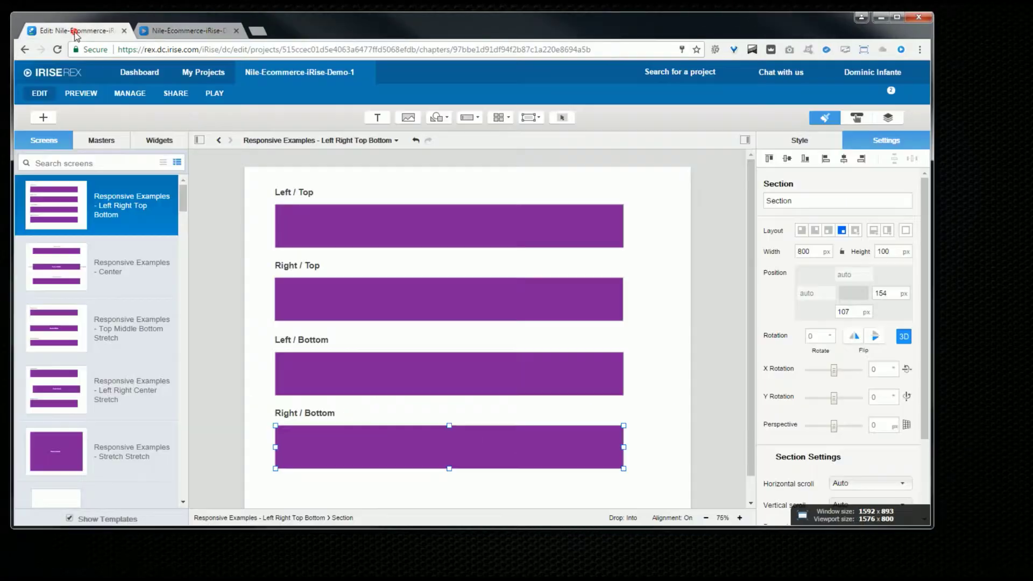
left_click(150, 273)
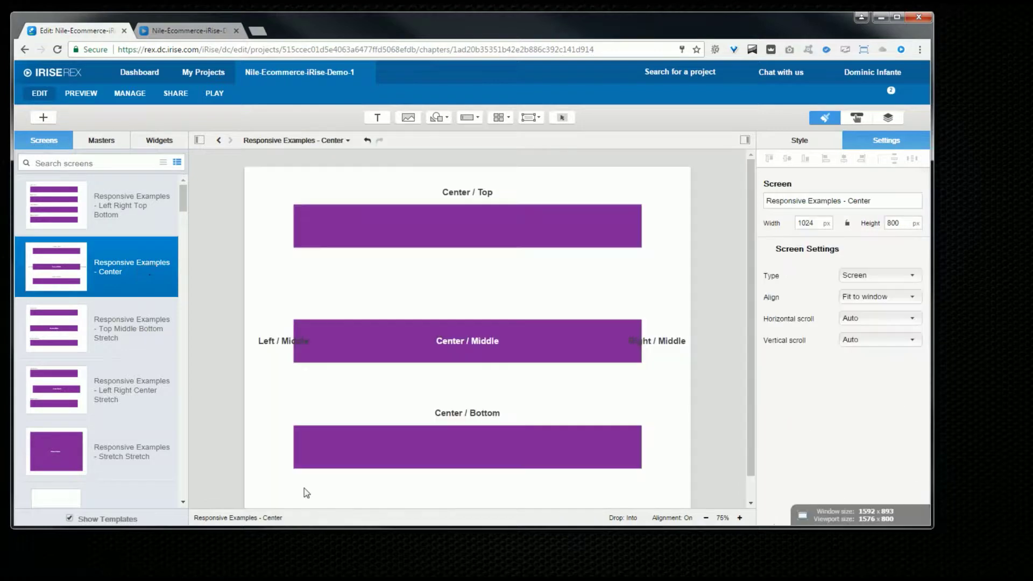
left_click_drag(400, 534, 400, 552)
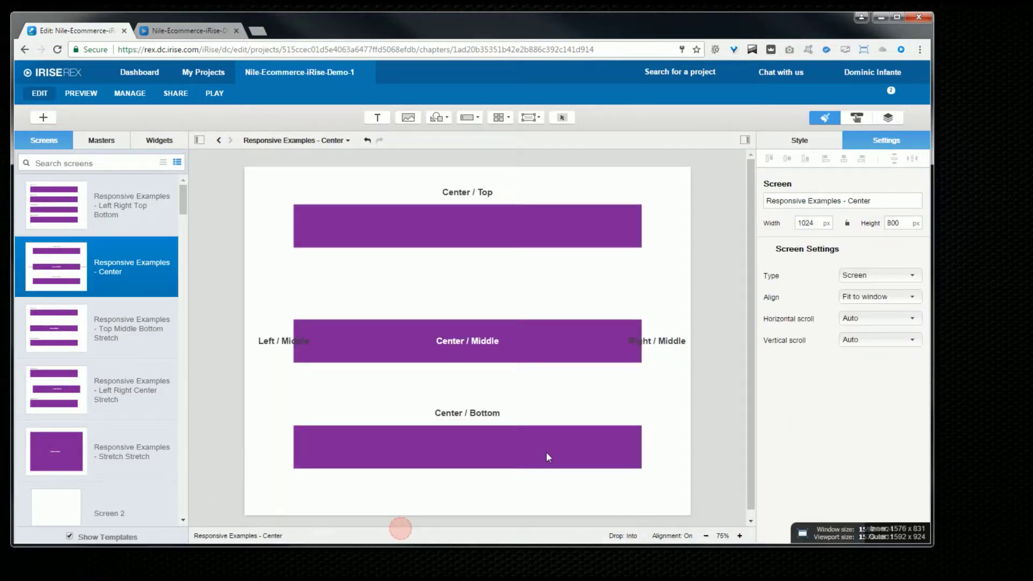
left_click(640, 240)
left_click(854, 230)
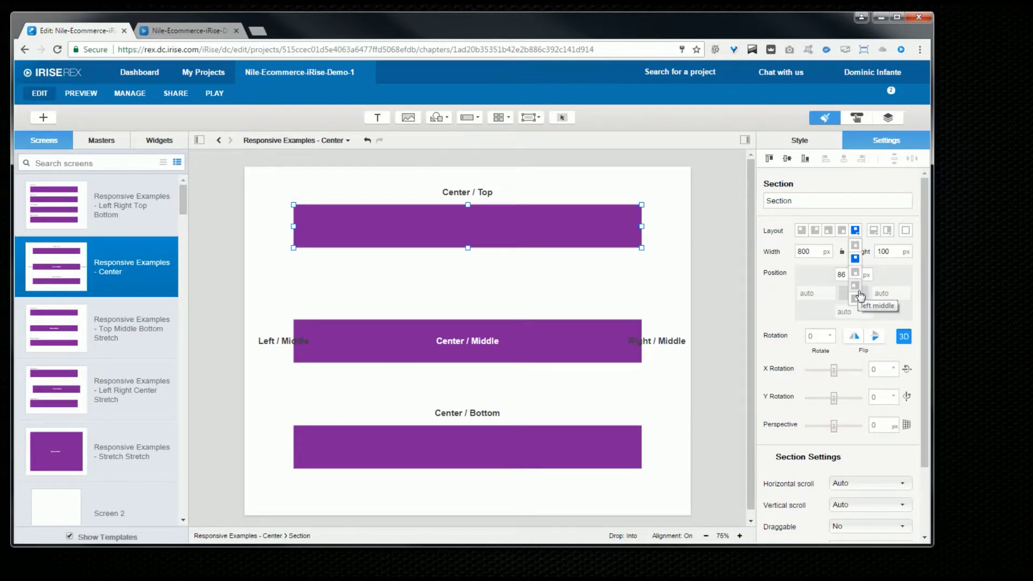
Preview the Center screen at different widths and heights, then open Top Middle Bottom Stretch.
left_click(215, 93)
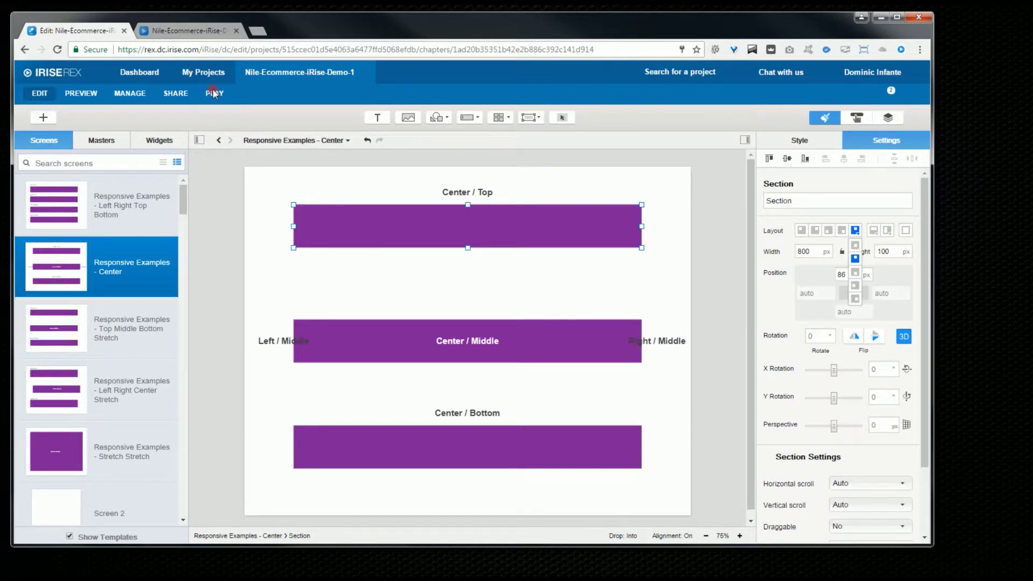
left_click_drag(930, 391, 843, 392)
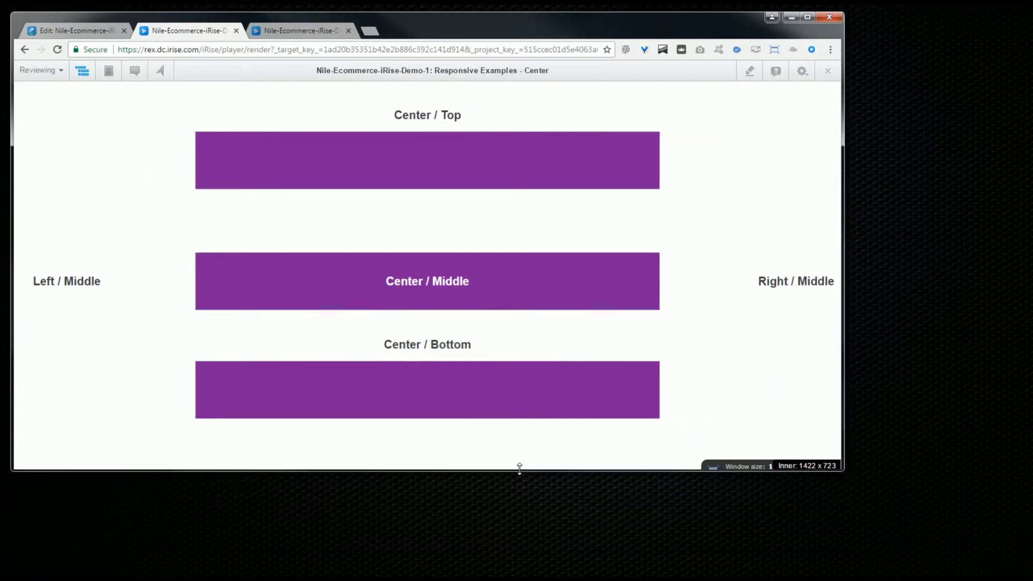
left_click_drag(519, 468, 537, 508)
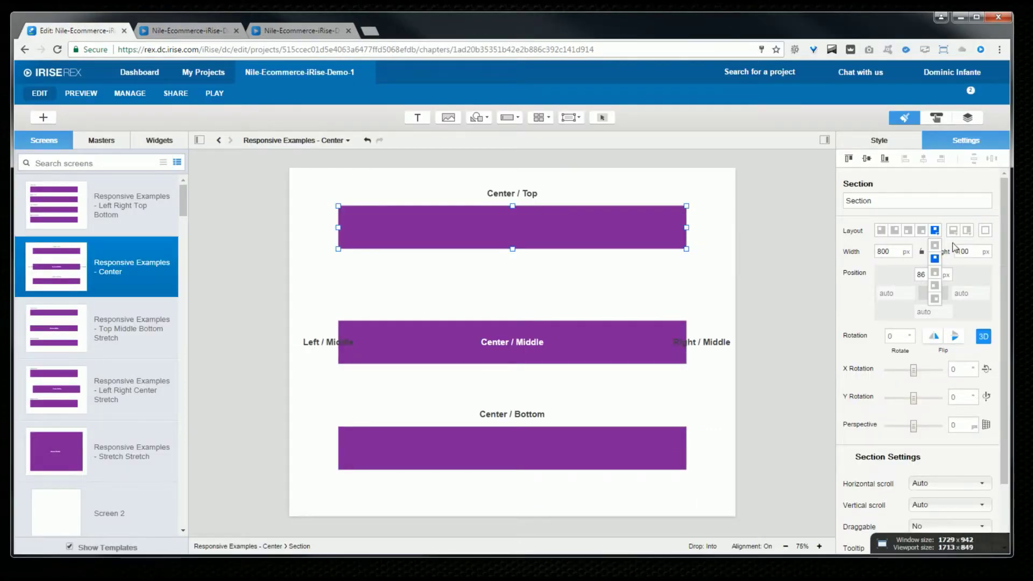
left_click(92, 338)
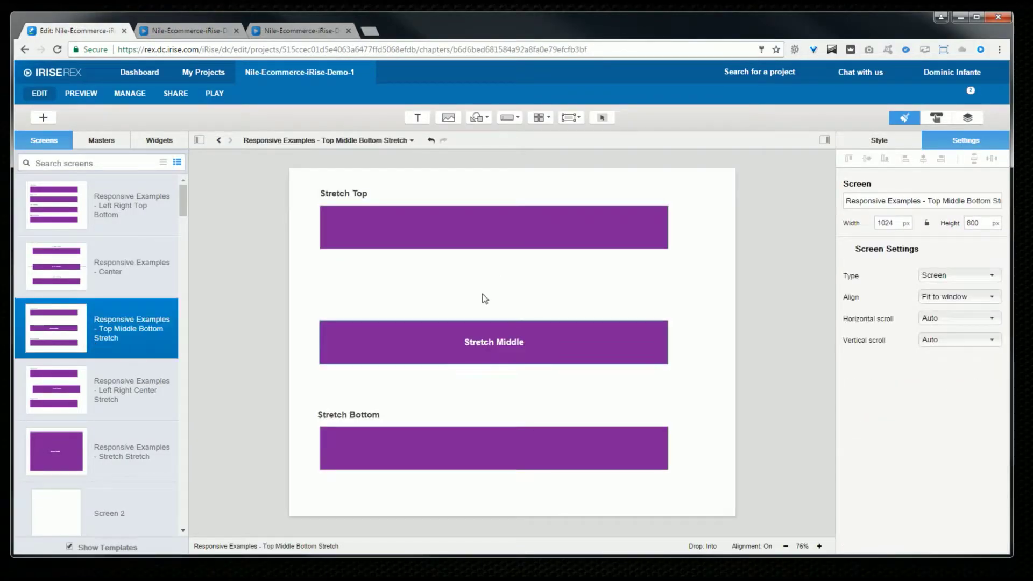
Check the Stretch Top bar's stretch layout and left/right offsets, then narrow the preview.
left_click(479, 231)
left_click(953, 236)
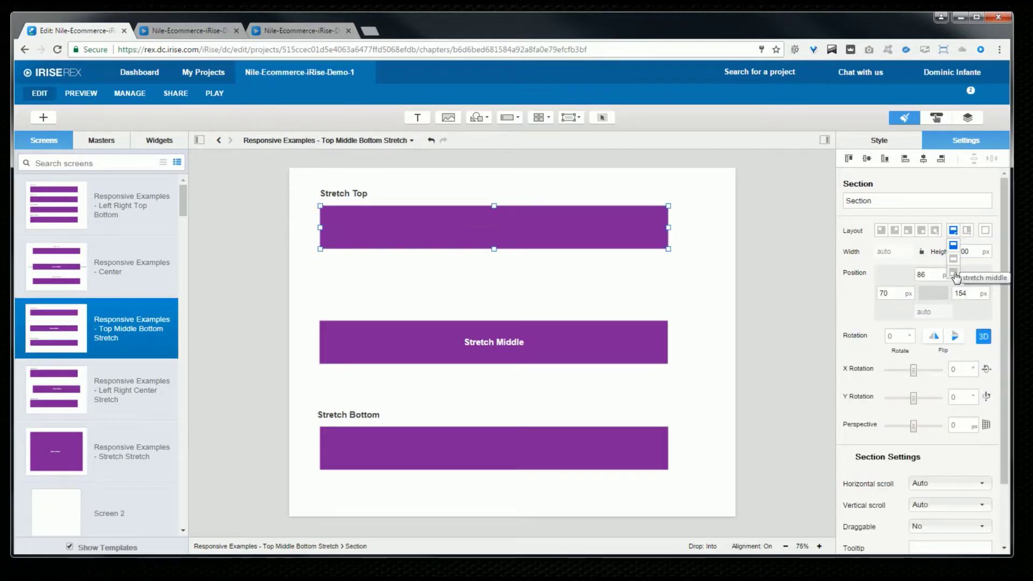
left_click(714, 242)
left_click(657, 227)
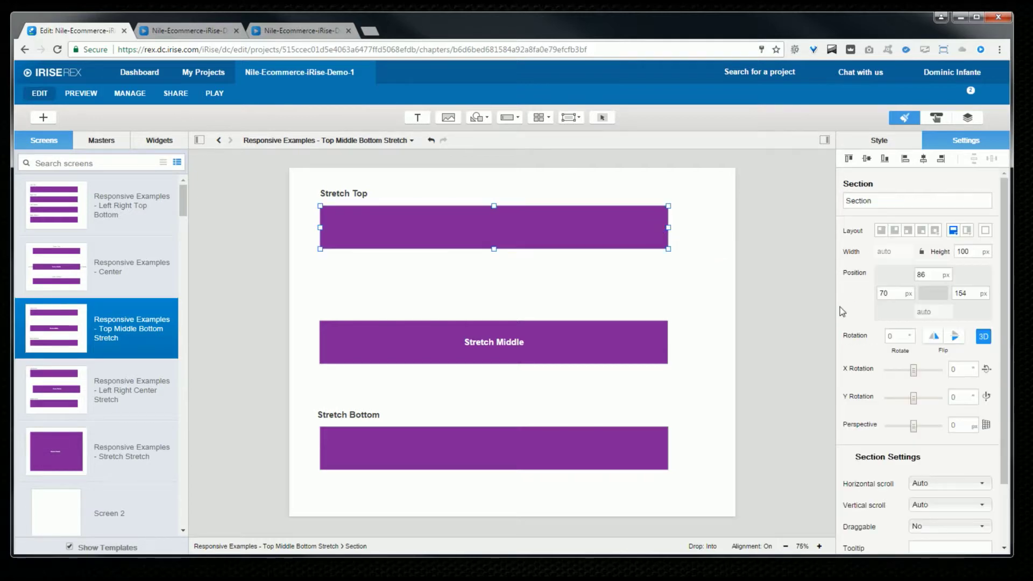
left_click(896, 296)
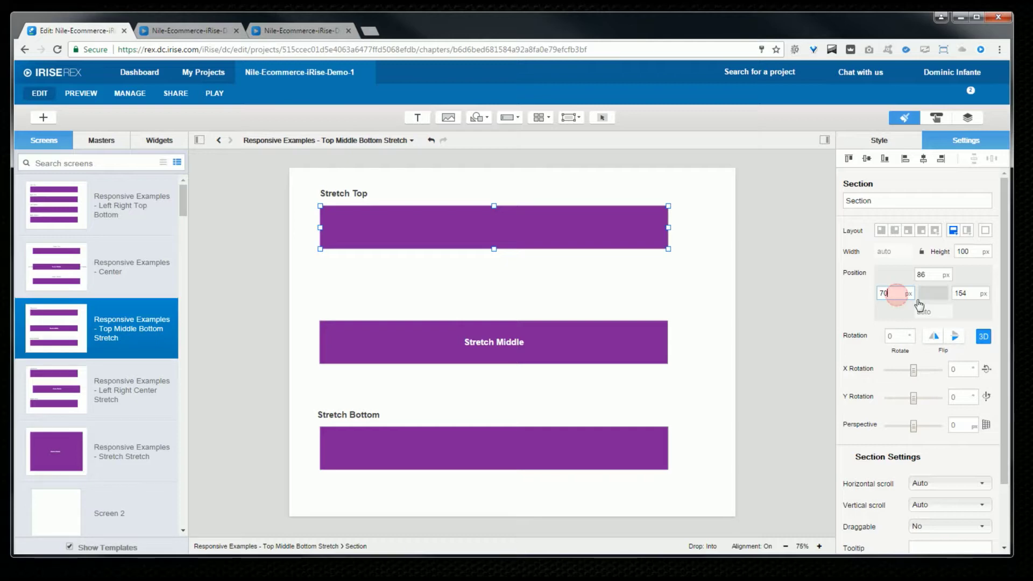
left_click(968, 294)
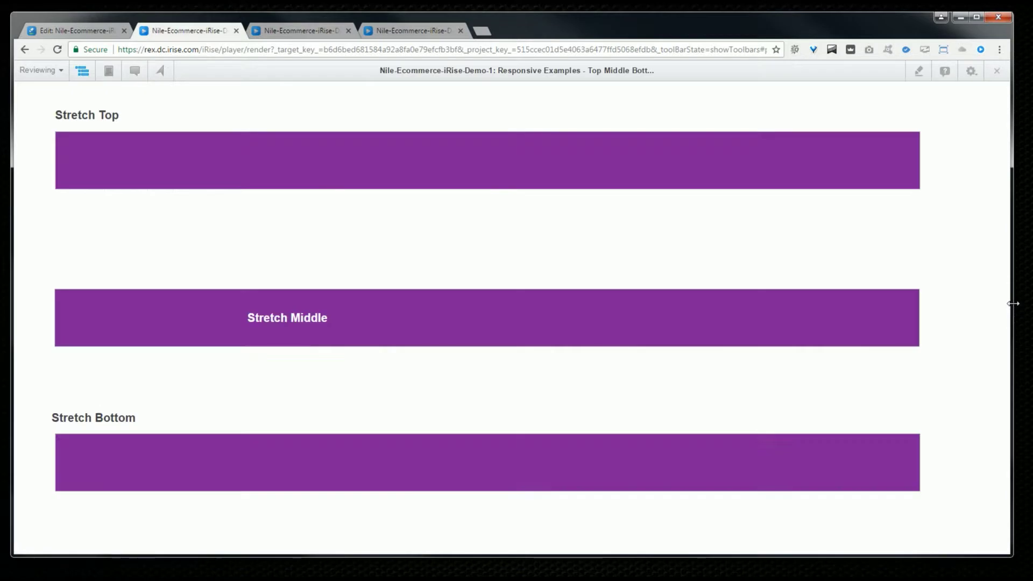
left_click_drag(1012, 304, 851, 300)
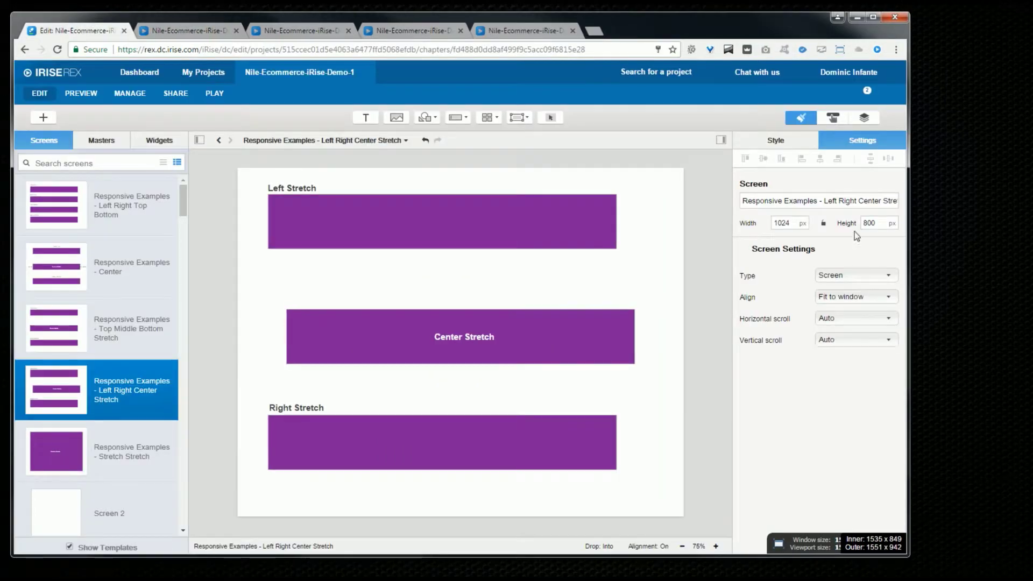
Inspect the Left Stretch bar's stretch options, then resize the preview window to test reflow.
left_click(608, 219)
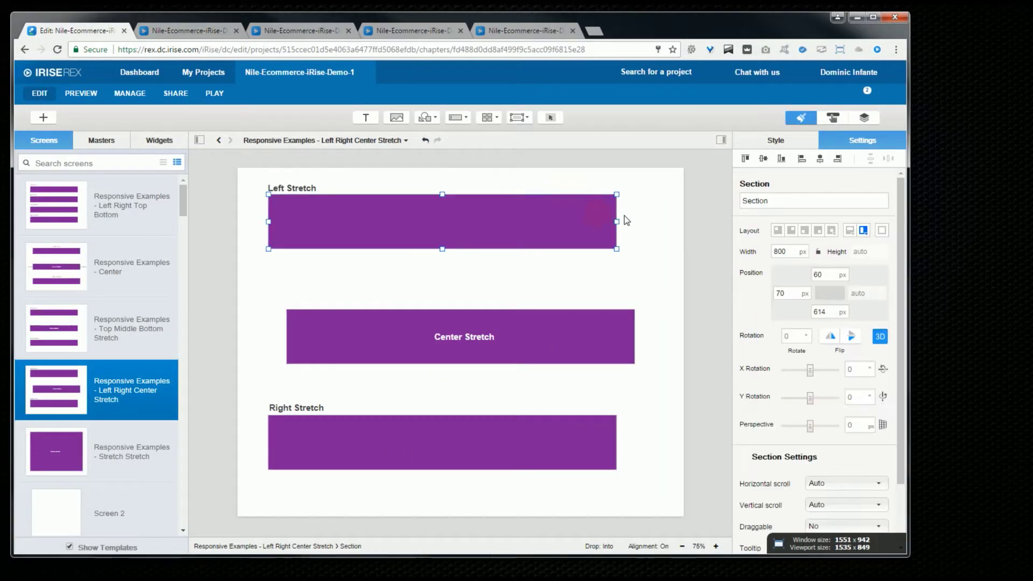
left_click(864, 235)
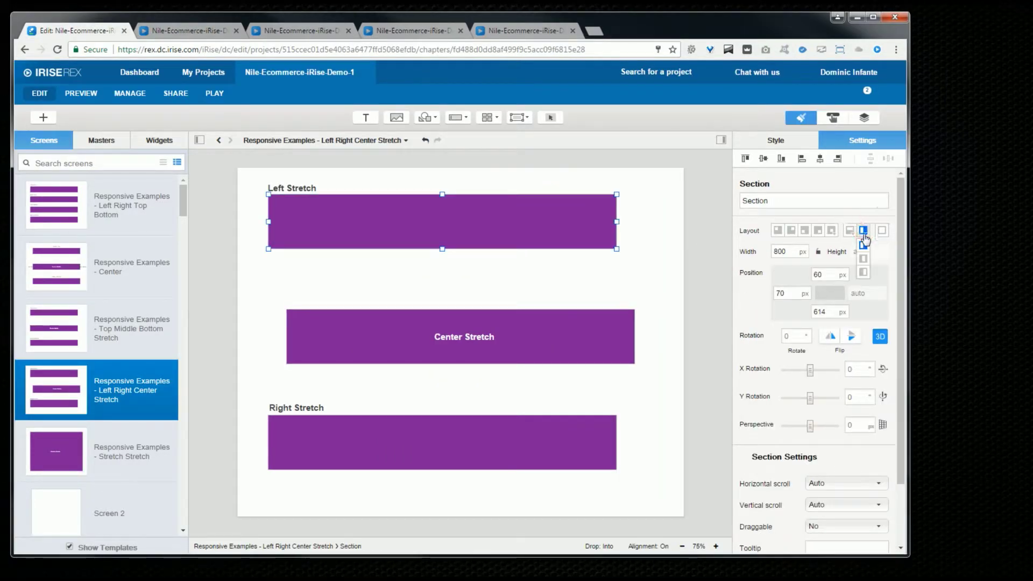
left_click(869, 273)
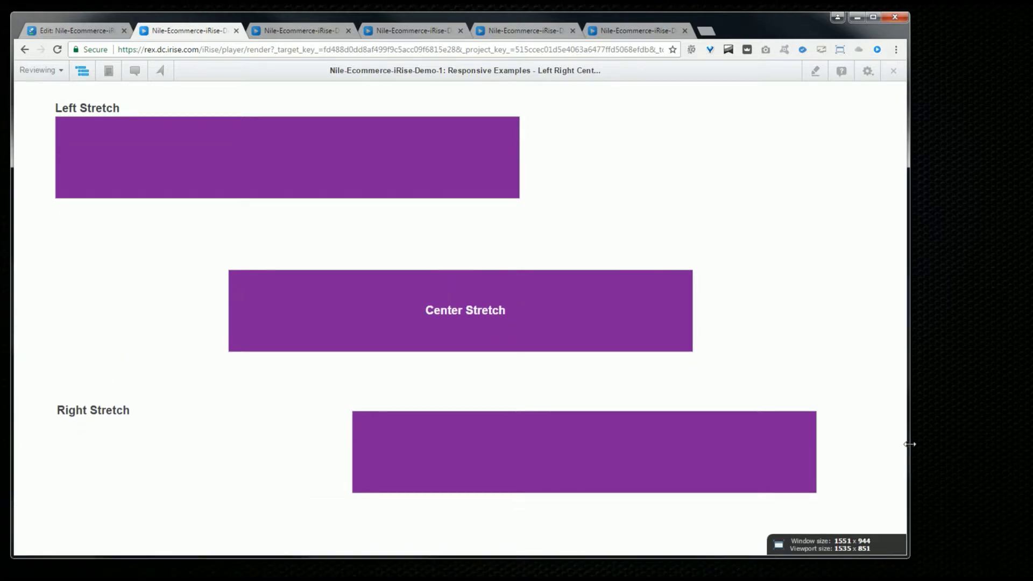
left_click_drag(908, 443, 951, 433)
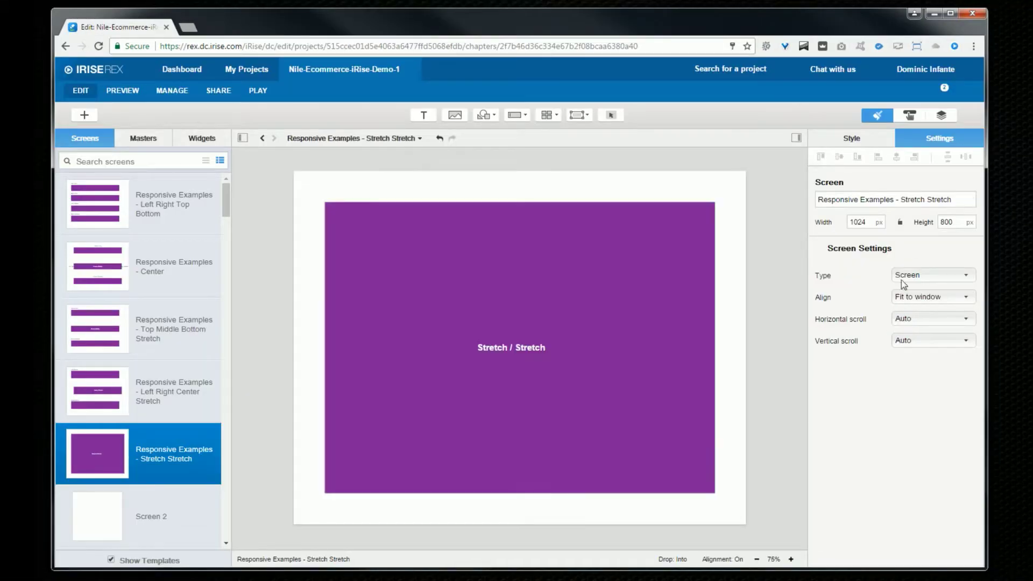
Anchor the Stretch / Stretch section 10 px from top, left, right and bottom, then close the preview.
left_click(710, 224)
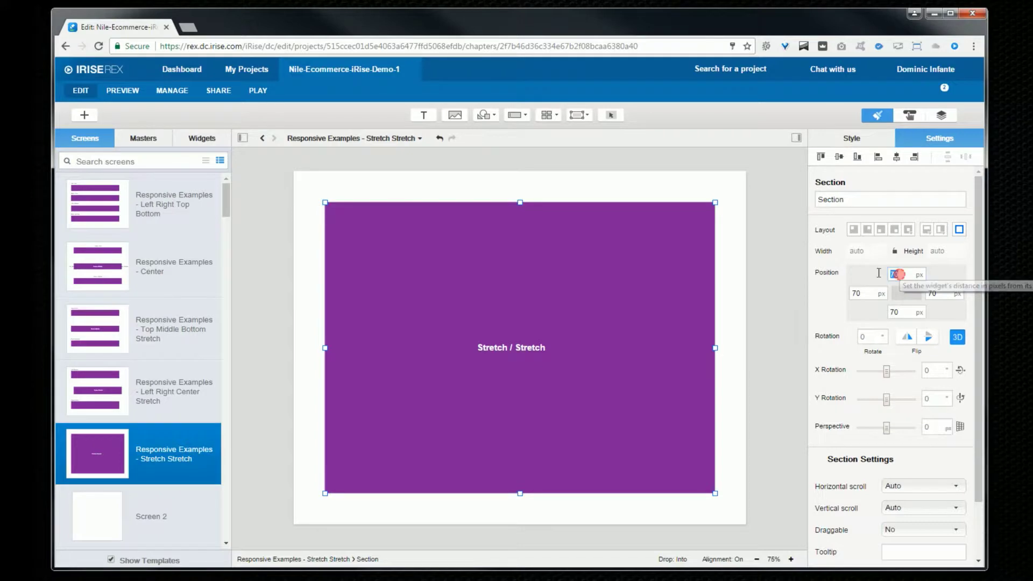
left_click(859, 293)
type("10")
left_click(895, 274)
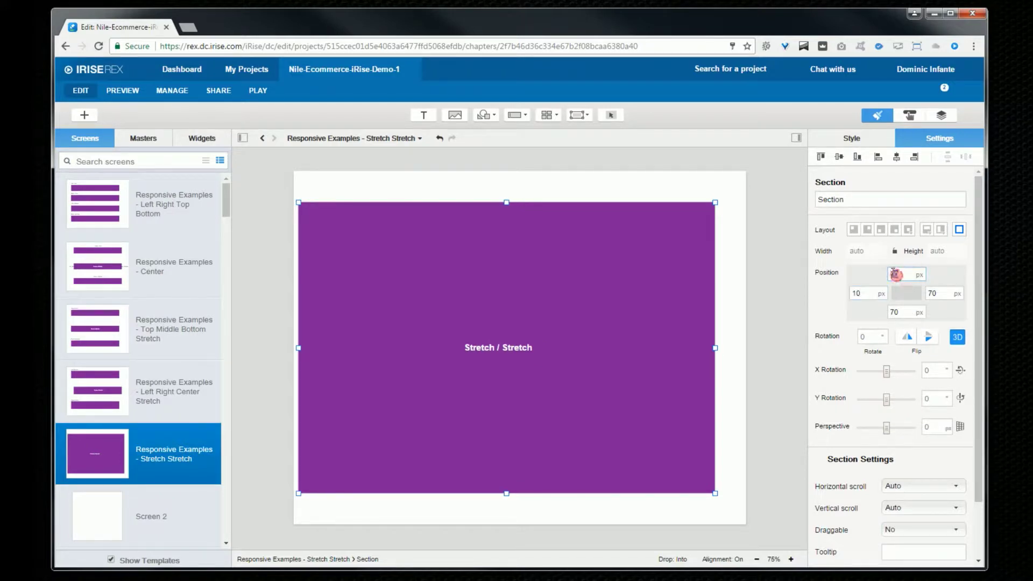
left_click(931, 293)
left_click(889, 312)
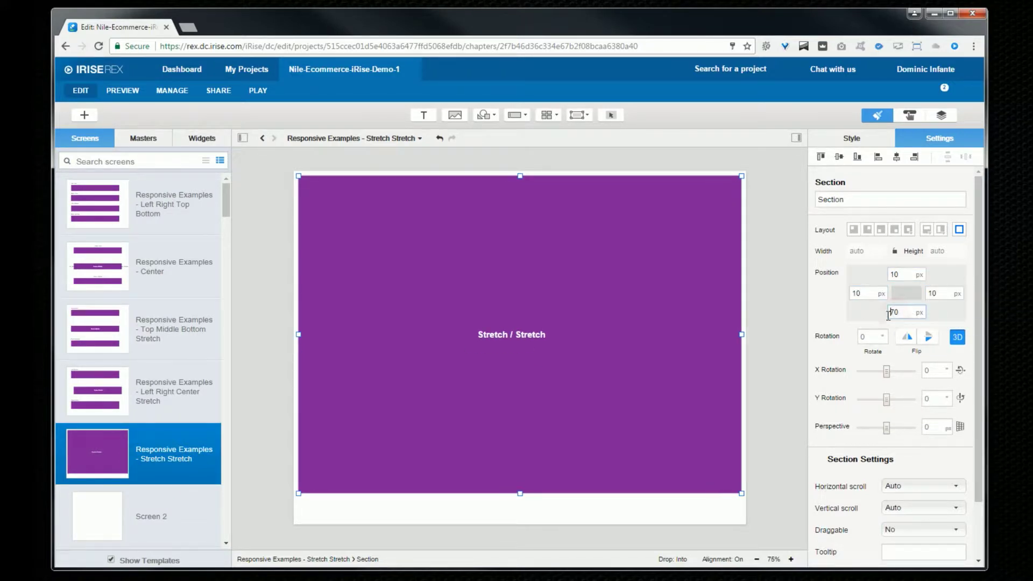
type("10")
key("Return")
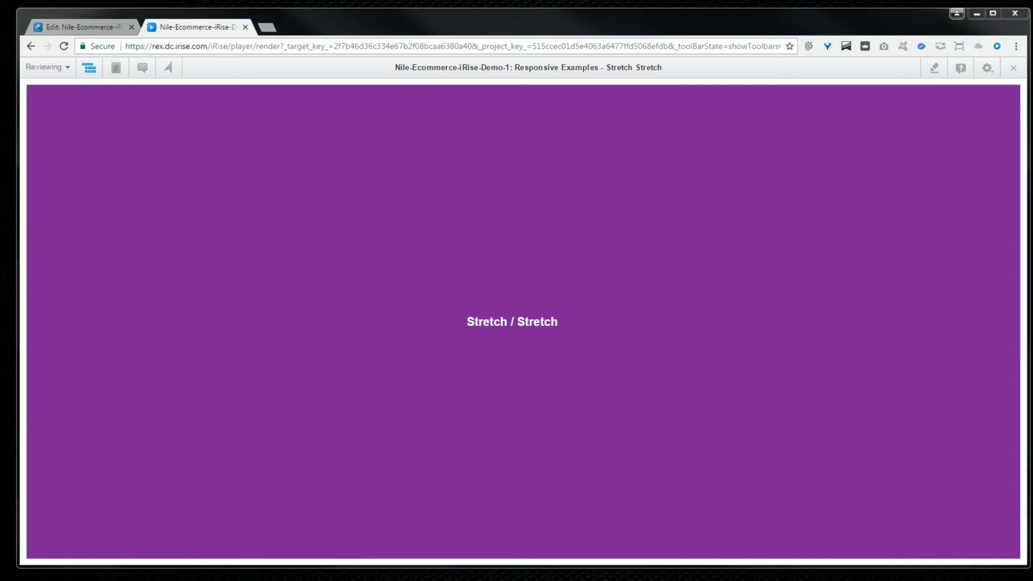
left_click(245, 26)
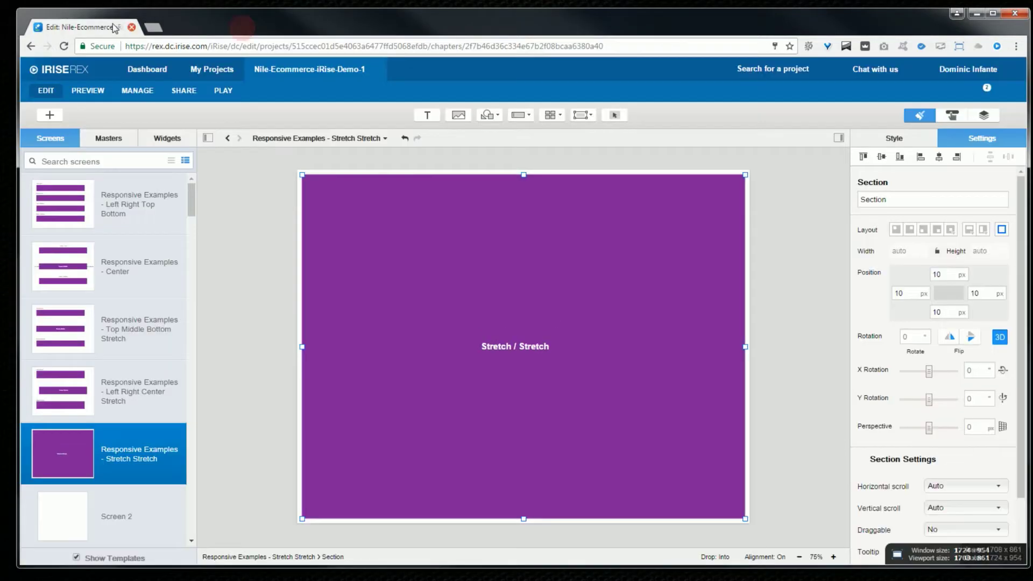
Duplicate the Stretch Stretch screen and select the copy's section.
right_click(143, 451)
left_click(164, 464)
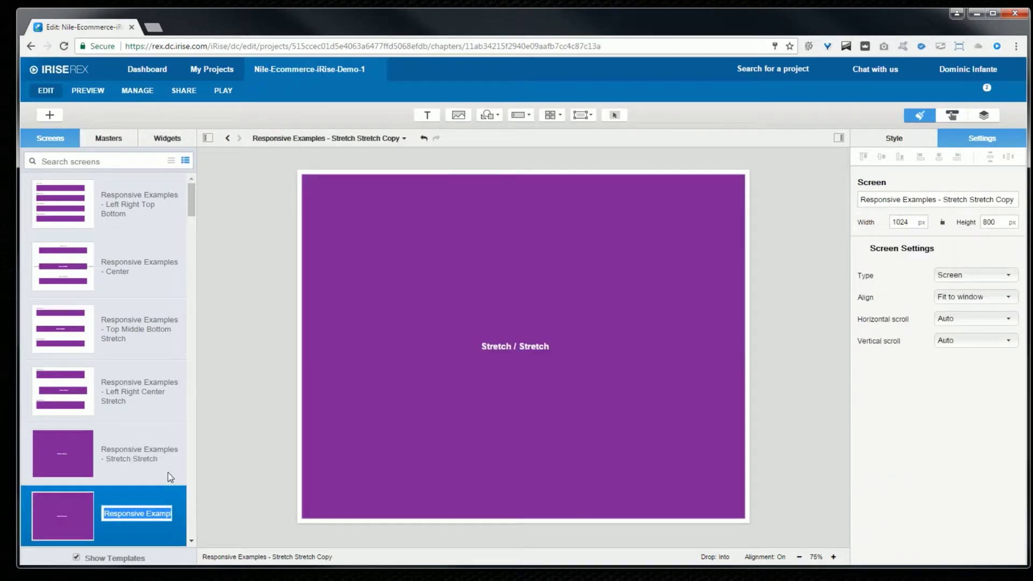
left_click(460, 287)
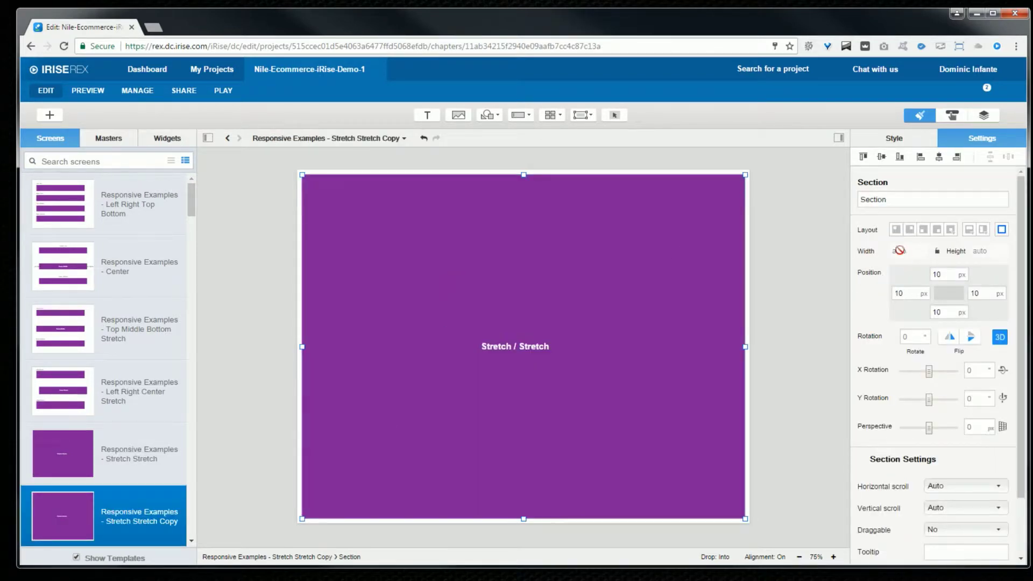
Anchor the section top-left, size it 100% wide and 100% tall, and preview it.
left_click(896, 230)
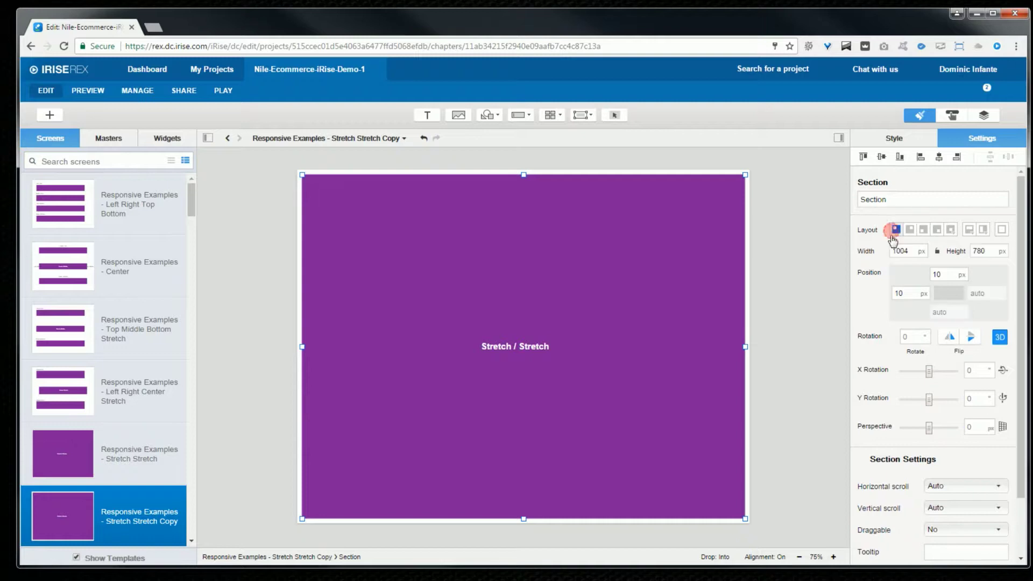
left_click(923, 253)
left_click(925, 272)
left_click(1007, 256)
left_click(1003, 272)
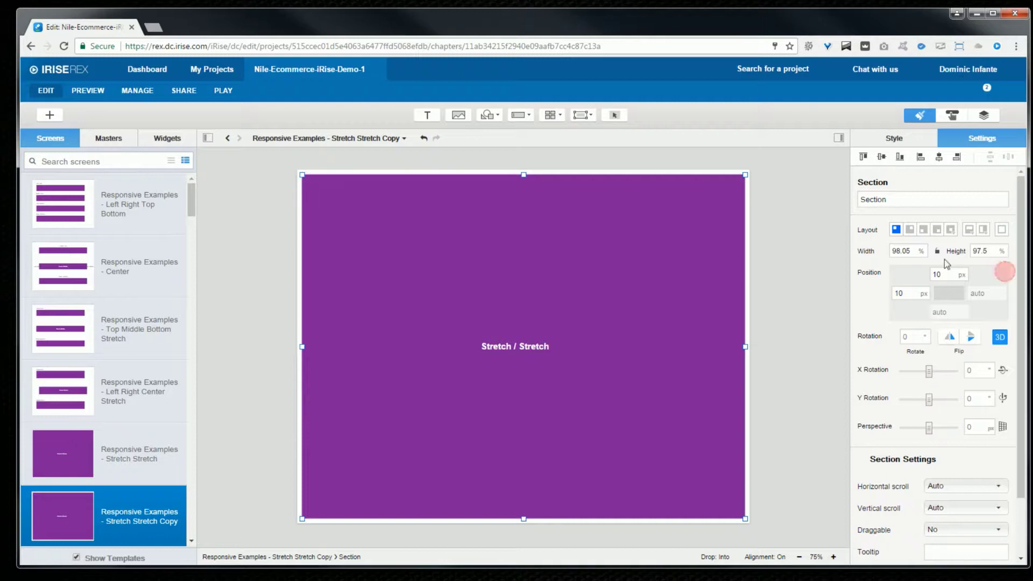
left_click(990, 250)
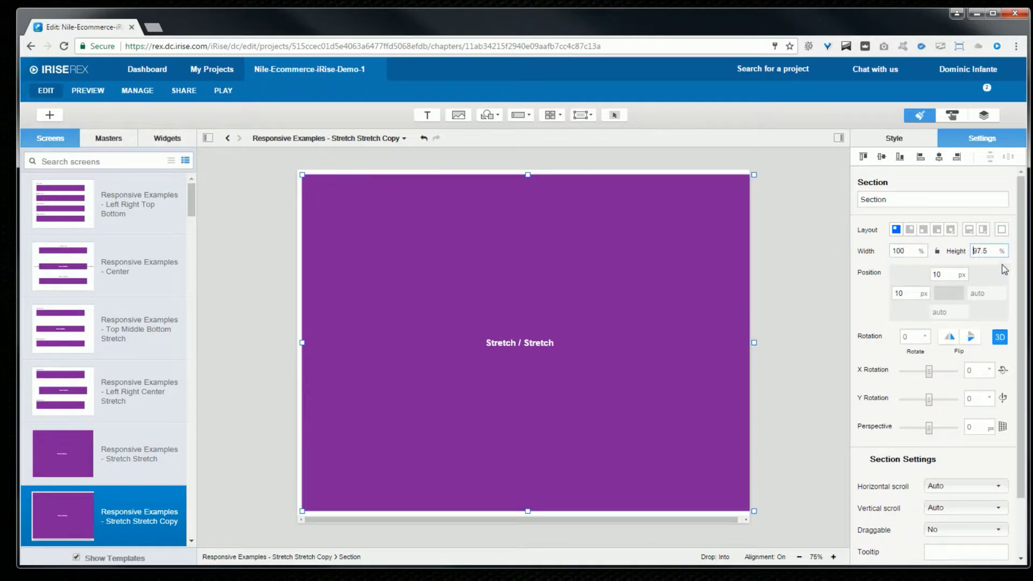
double_click(999, 253)
type("100")
key("Return")
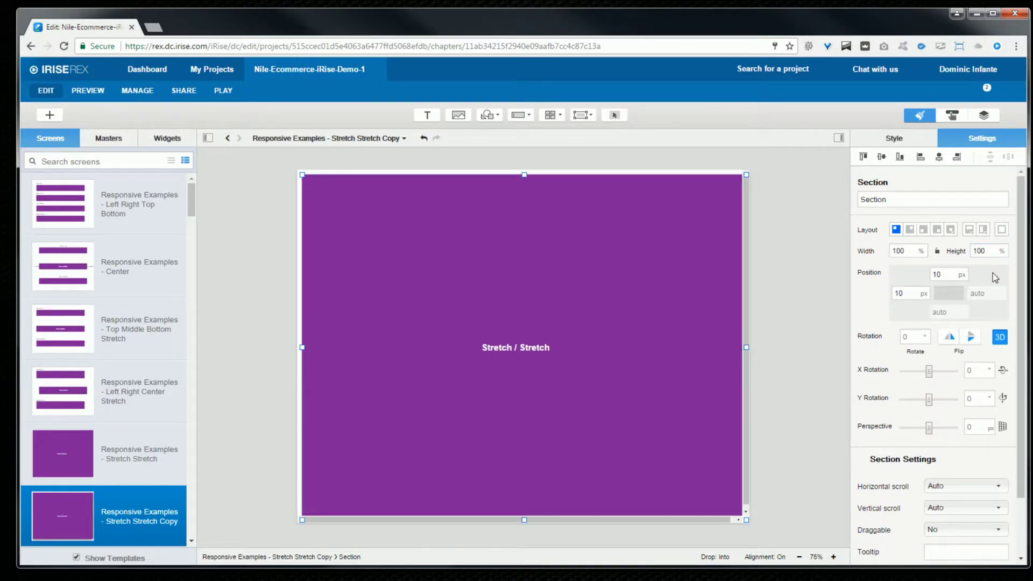
left_click(219, 92)
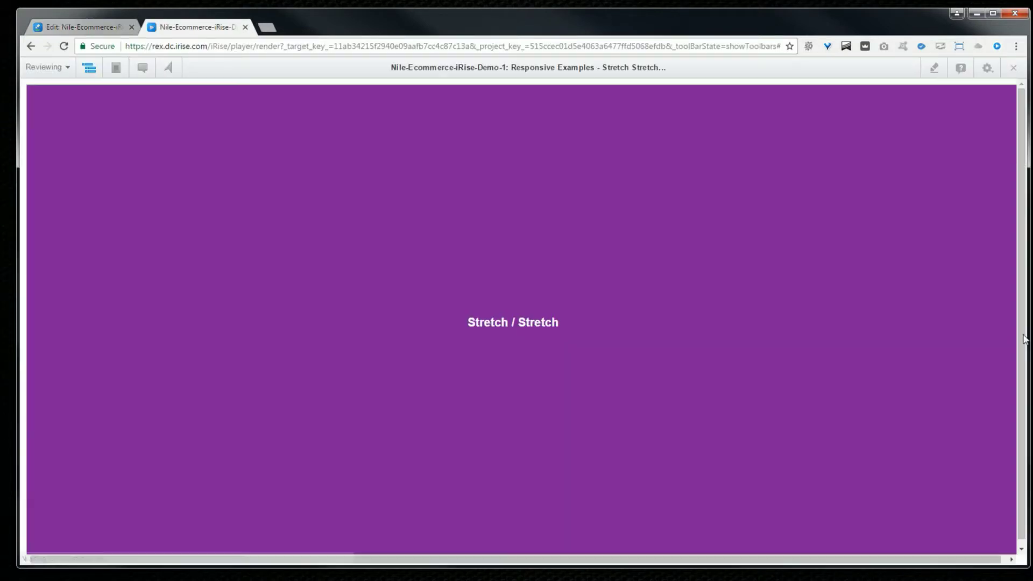
Test the preview at a narrower width, then switch the section height to a fixed 783 px.
left_click_drag(1026, 334, 950, 329)
left_click(75, 26)
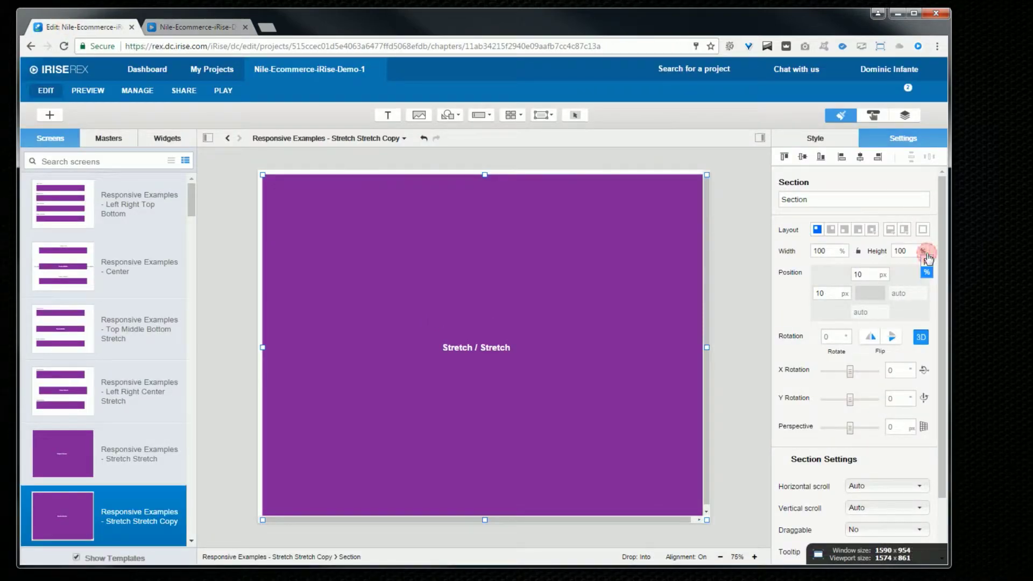
left_click(926, 259)
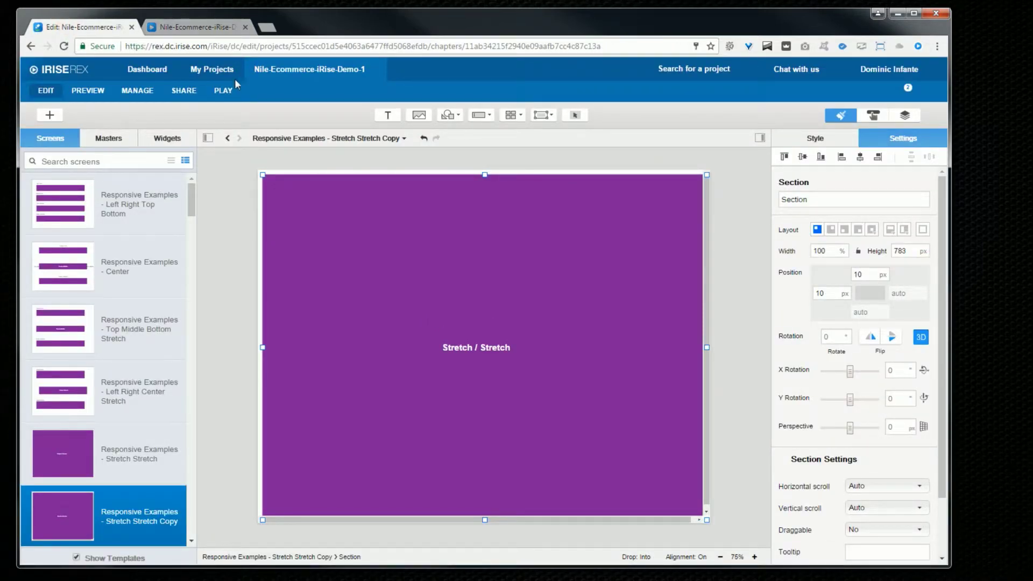
Preview again and resize the window to check the fixed-height section.
left_click(224, 91)
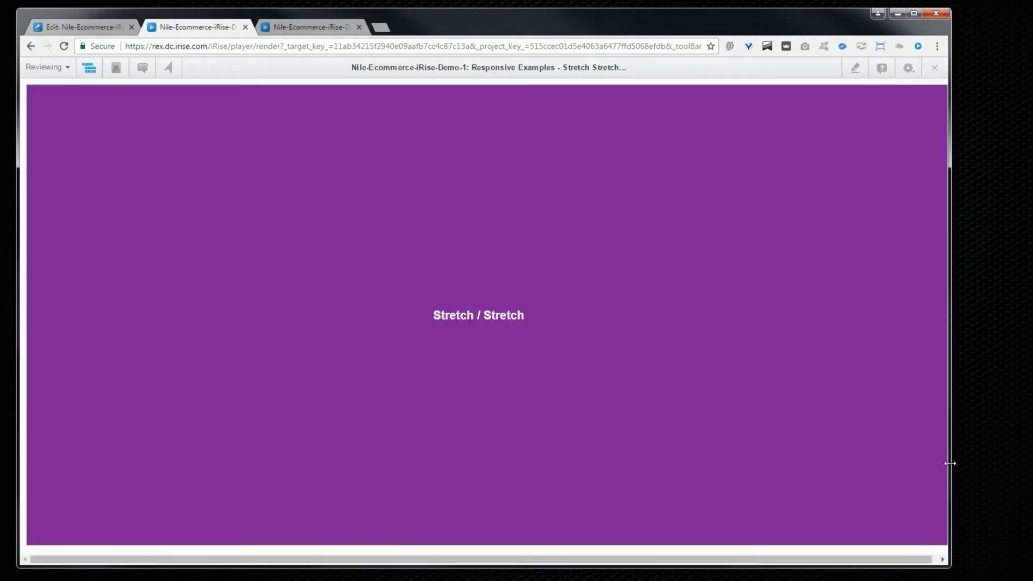
left_click_drag(949, 463, 879, 450)
left_click_drag(373, 565, 389, 505)
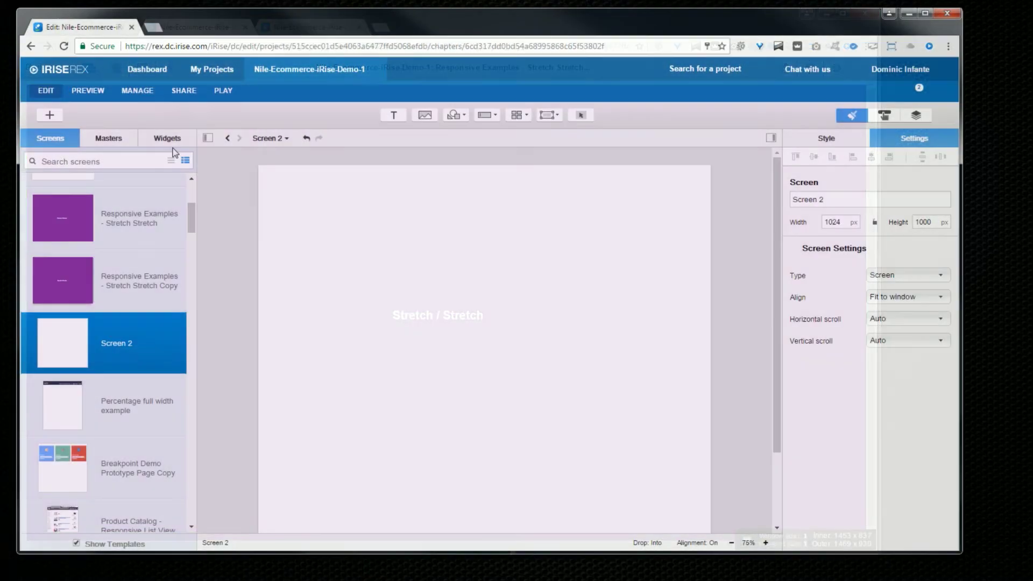
left_click(167, 138)
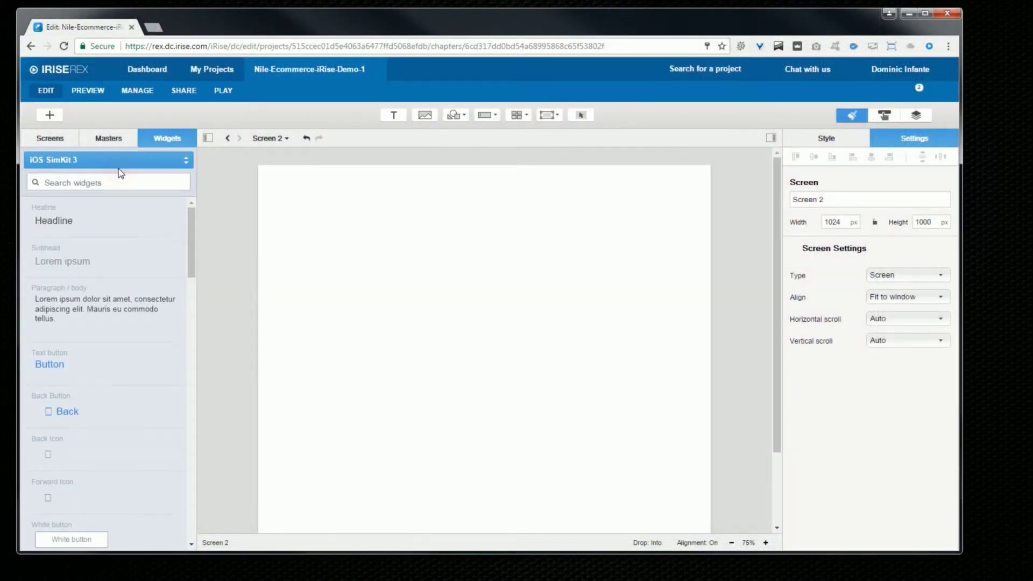
Search the widgets for 'floa' and place a Floating Action Button at Screen 2's bottom-right.
left_click(119, 186)
type("floa")
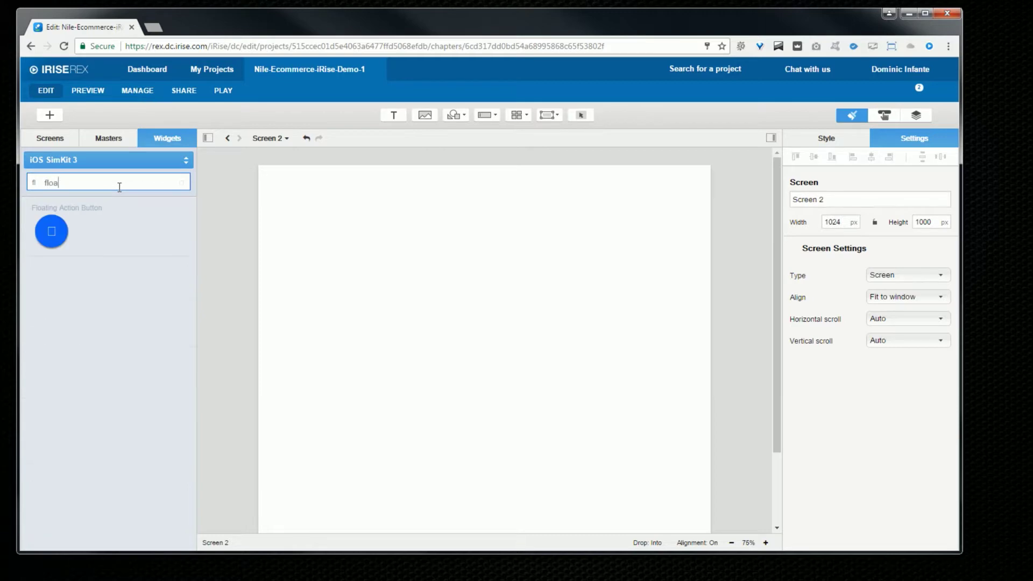
left_click_drag(51, 231, 669, 503)
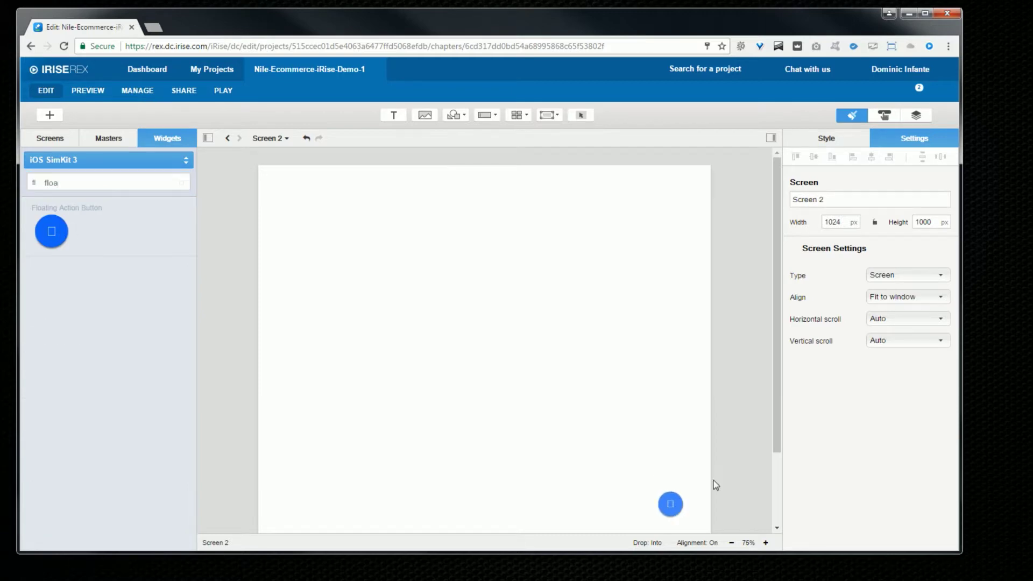
left_click_drag(662, 407, 669, 474)
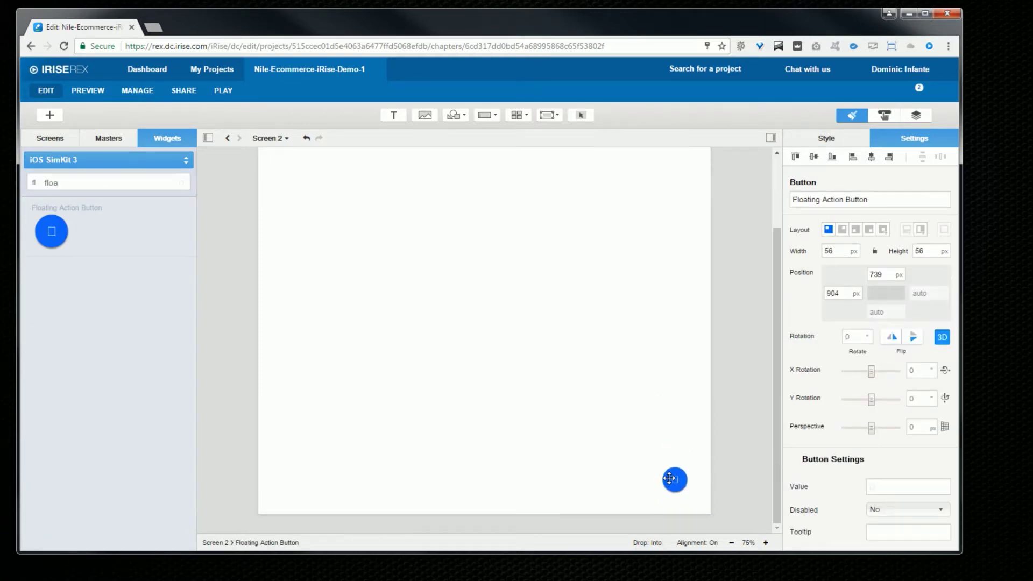
Anchor the button to the bottom-right corner with 40 px right and bottom offsets.
left_click(869, 229)
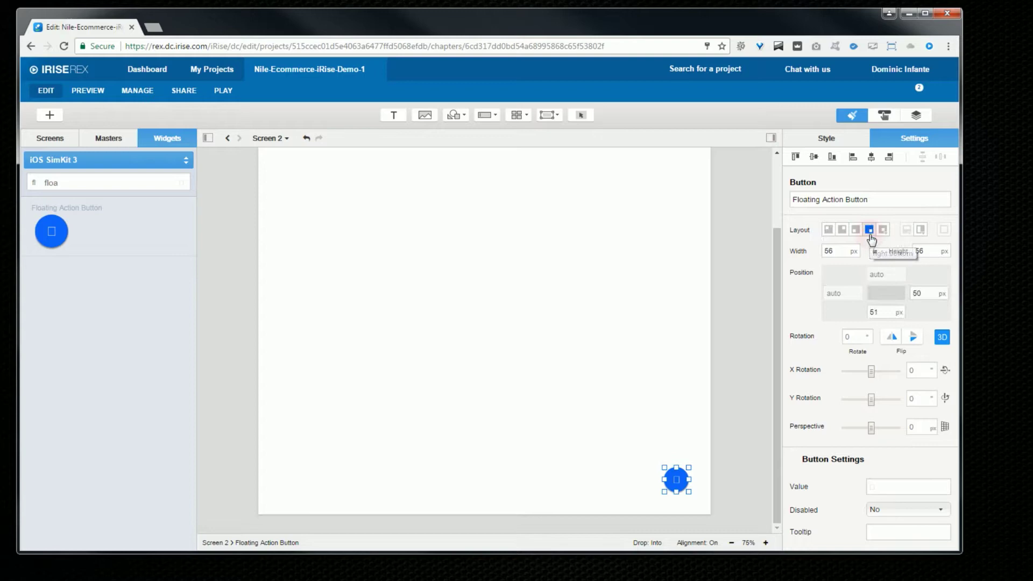
left_click(929, 298)
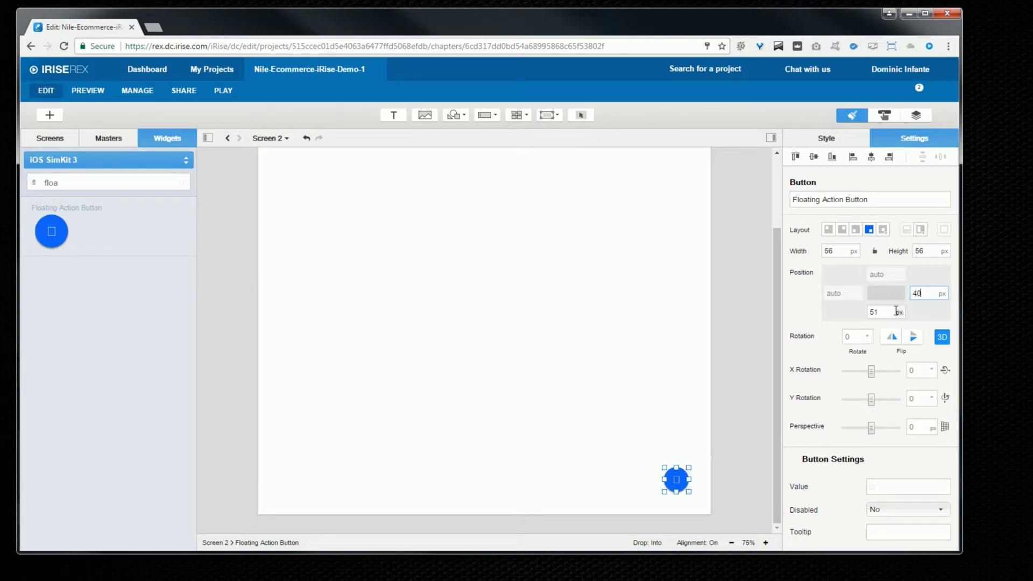
left_click(887, 313)
left_click(888, 314)
type("40")
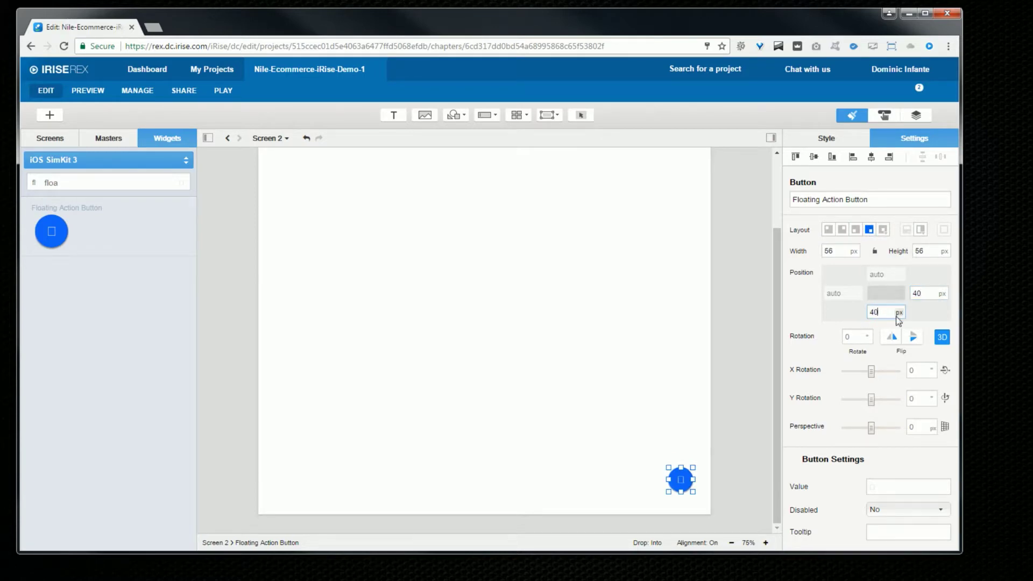
key("Return")
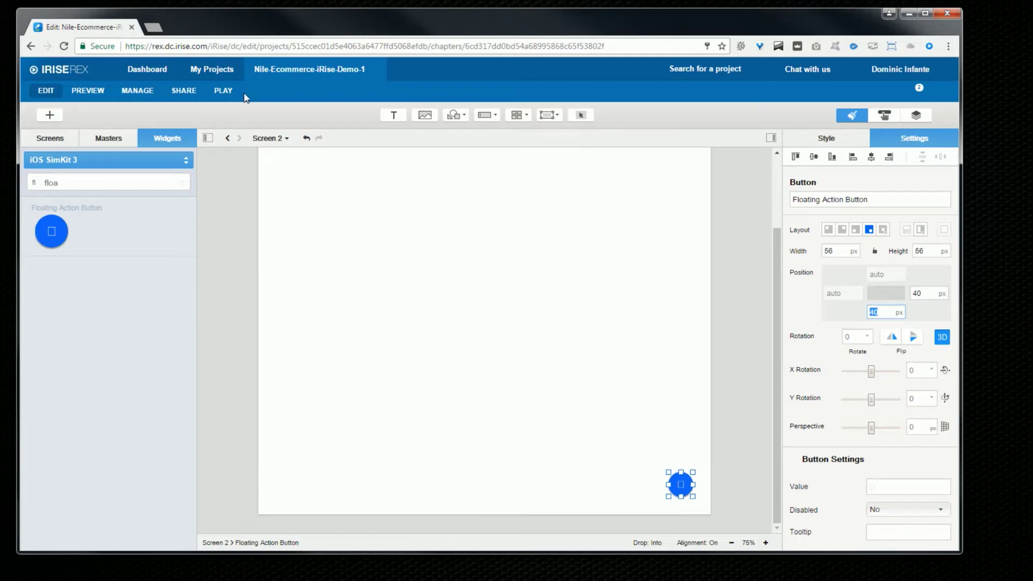
Preview Screen 2, narrow the window to check the anchoring, and return to the editor.
left_click(224, 90)
mouse_move(958, 553)
left_mouse_down()
mouse_move(659, 461)
mouse_move(596, 427)
mouse_move(776, 534)
mouse_move(474, 372)
mouse_move(843, 530)
mouse_move(959, 560)
left_mouse_up()
key("ctrl+shift+Tab")
Open the Percentage full width example and change the NILE header's fill from slate to dark indigo.
left_click(92, 406)
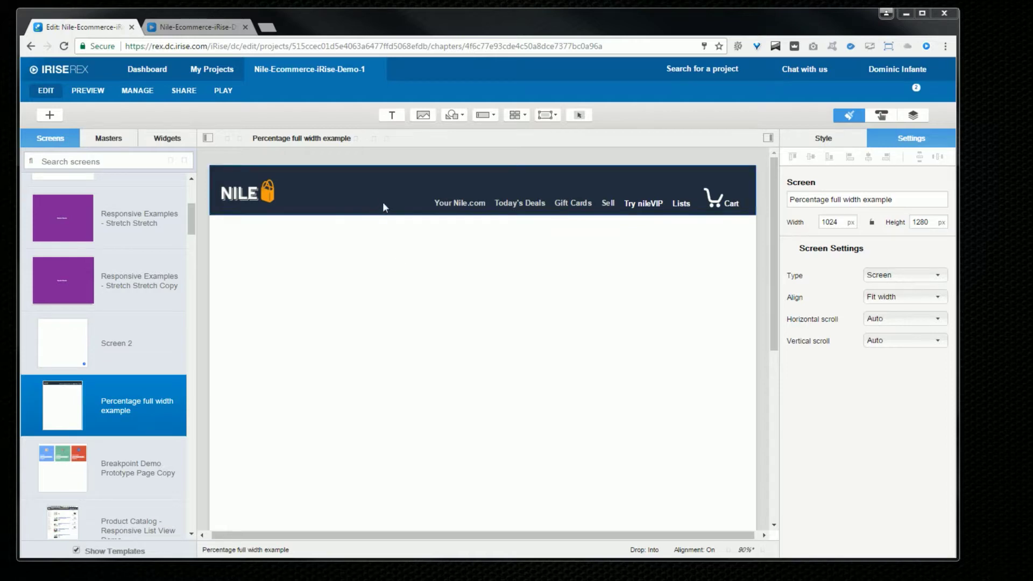
left_click(375, 195)
left_click(823, 138)
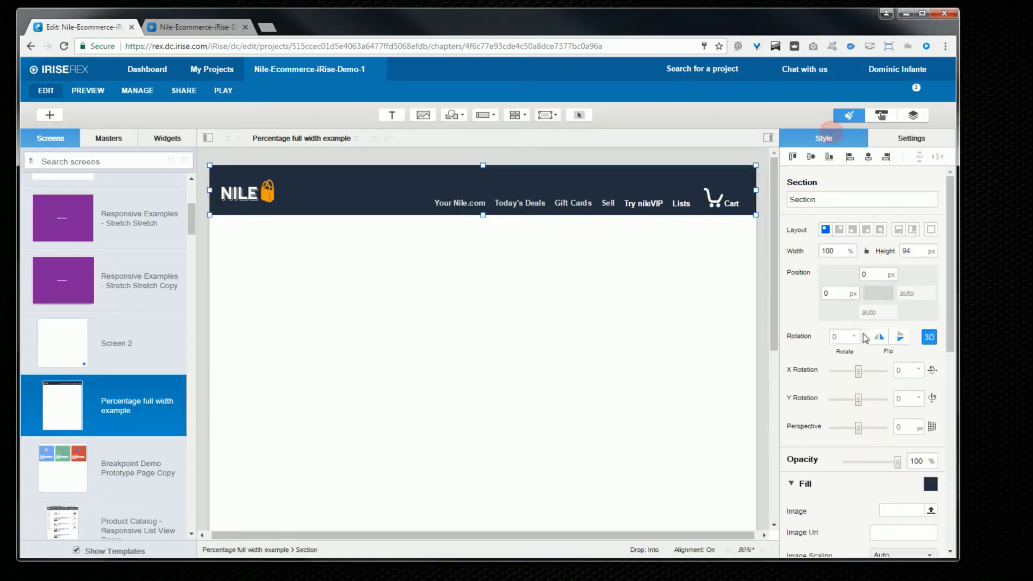
scroll(871, 323, "down", 2)
left_click(929, 367)
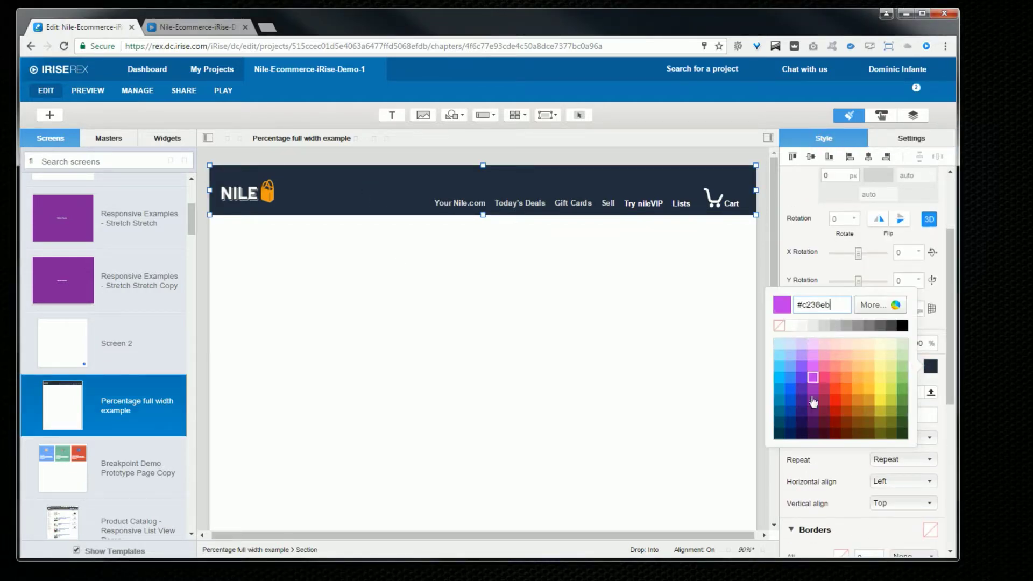
left_click(798, 422)
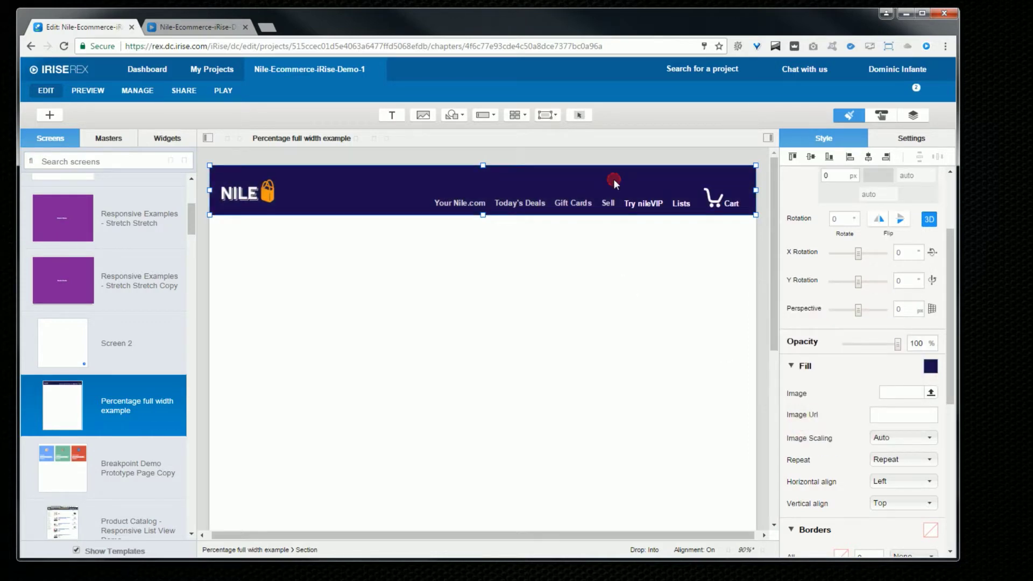
scroll(826, 256, "up", 2)
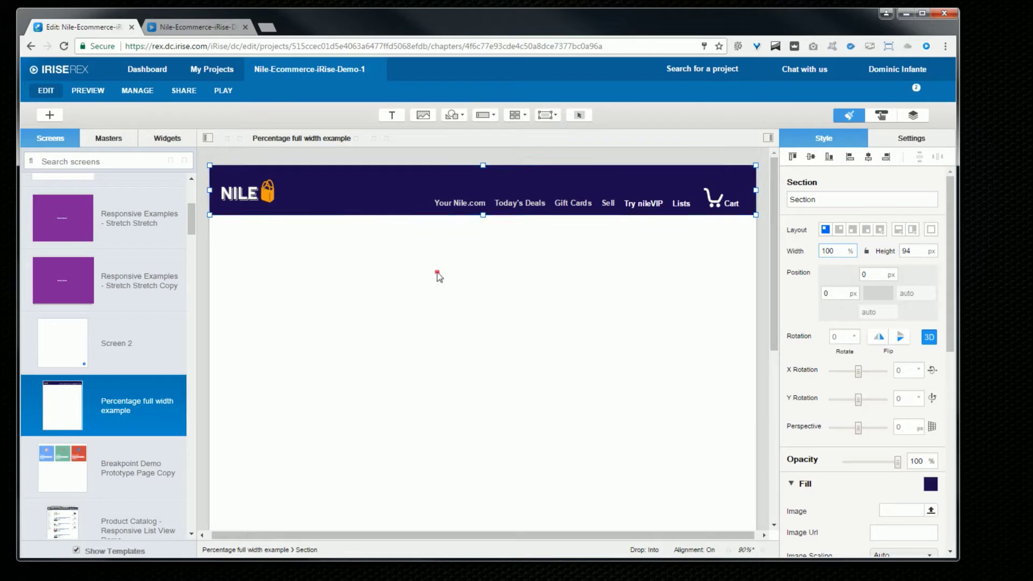
left_click_drag(411, 240, 764, 183)
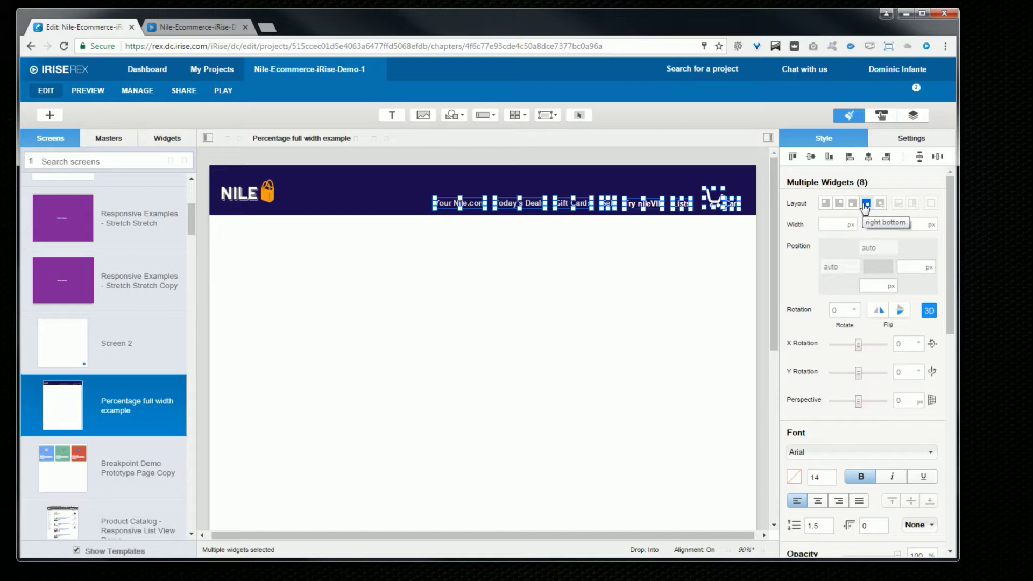
Preview the header screen, narrow the browser window to test it, and return to the editor.
left_click(223, 91)
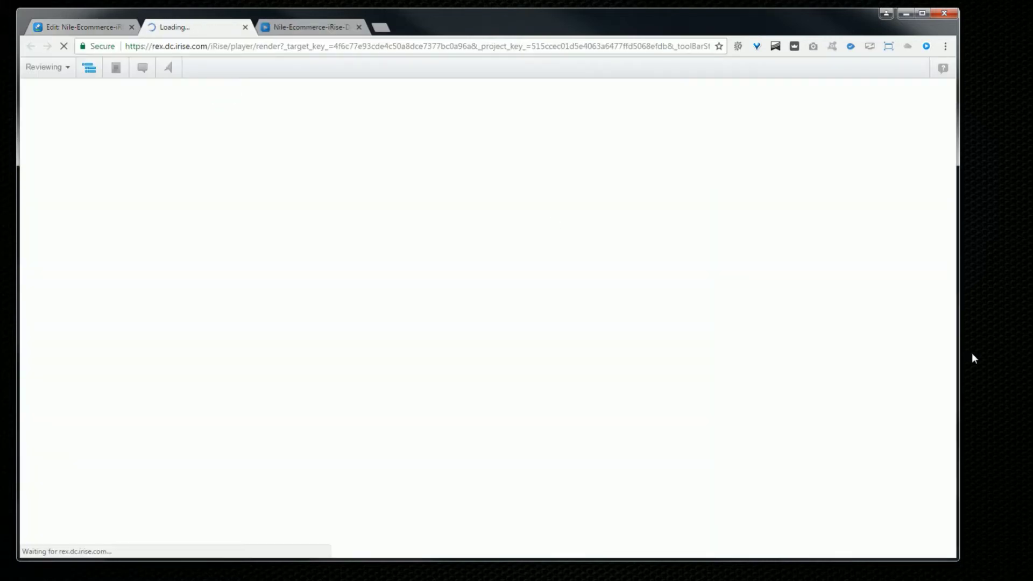
left_click_drag(955, 355, 893, 349)
left_click(107, 29)
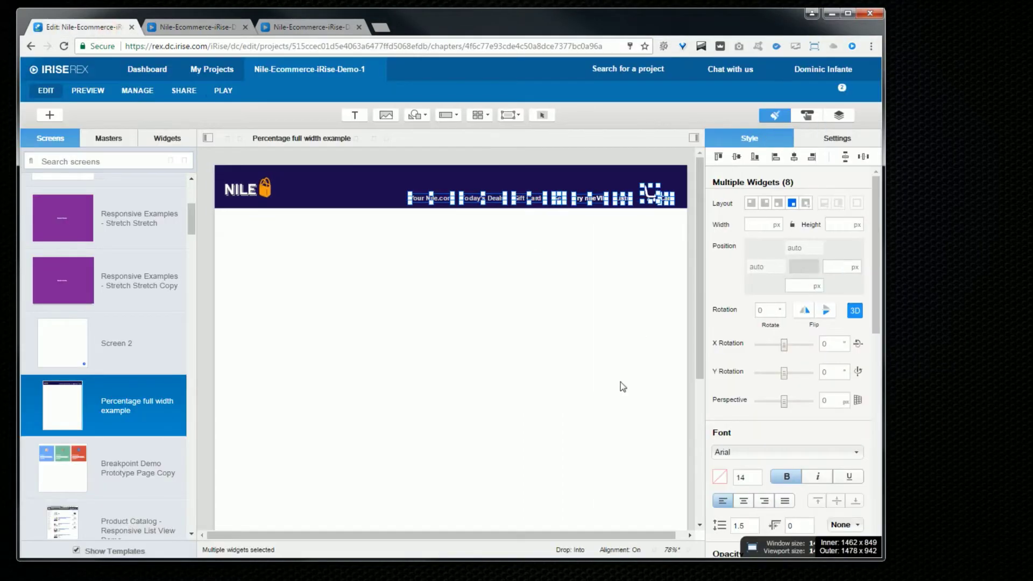
Shrink the NILE header section from 100% to 87.02% width by dragging its right edge.
left_click(335, 191)
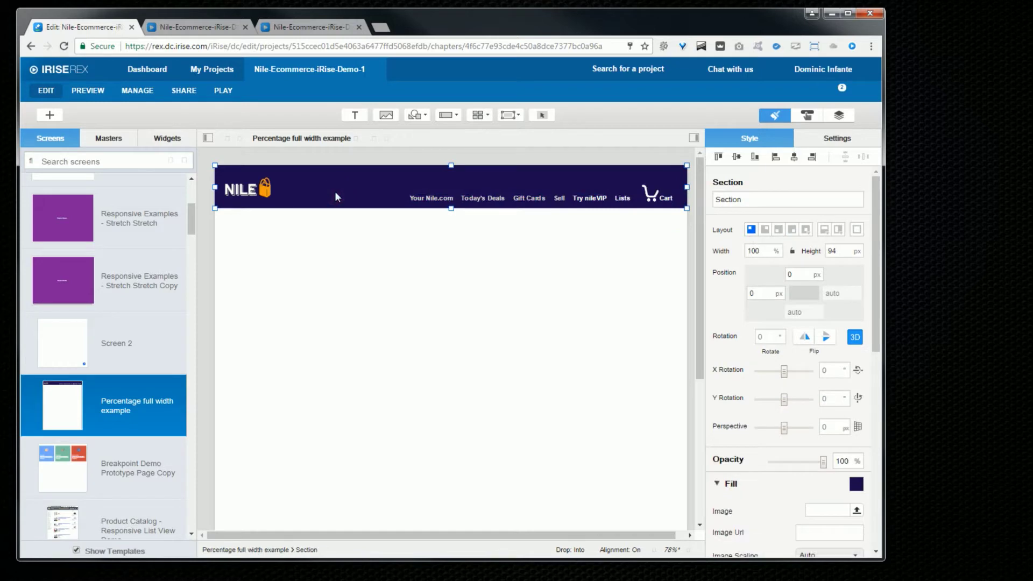
mouse_move(355, 207)
left_mouse_down()
mouse_move(355, 240)
mouse_move(351, 205)
left_mouse_up()
left_click(407, 181)
left_click_drag(687, 187, 625, 186)
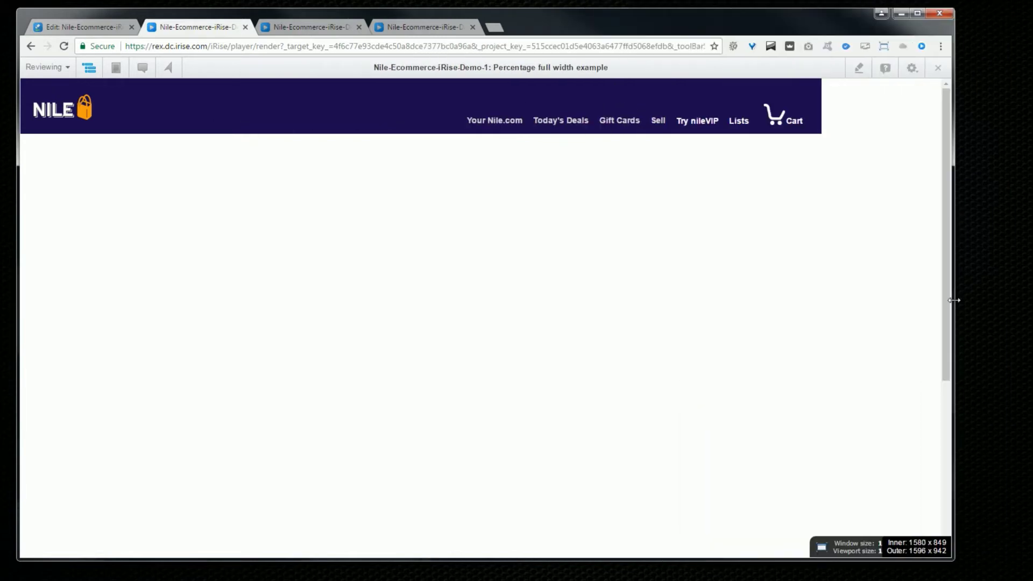
Return to the editor and close the two extra preview tabs.
left_click(103, 28)
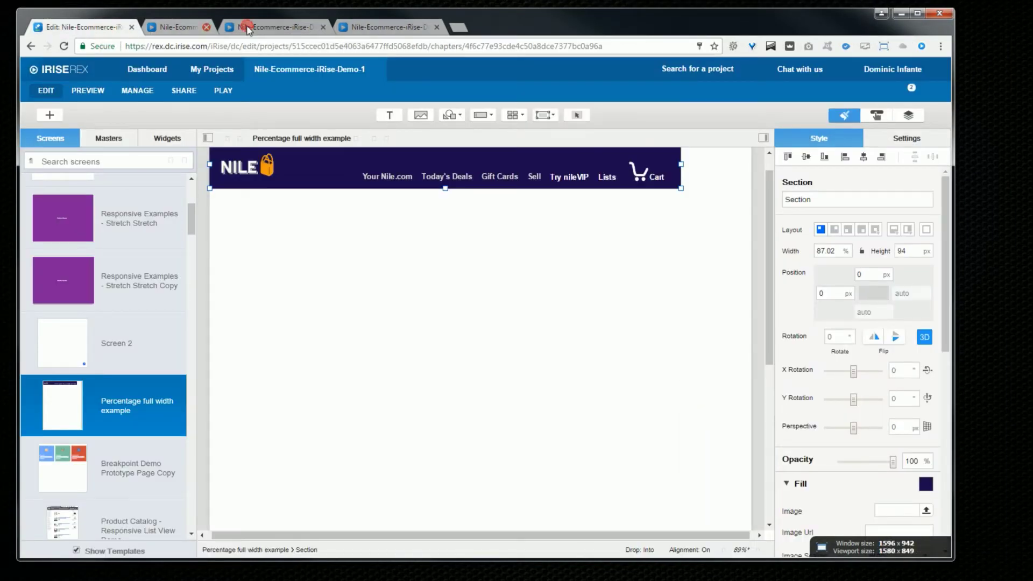
middle_click(248, 30)
middle_click(247, 29)
middle_click(248, 30)
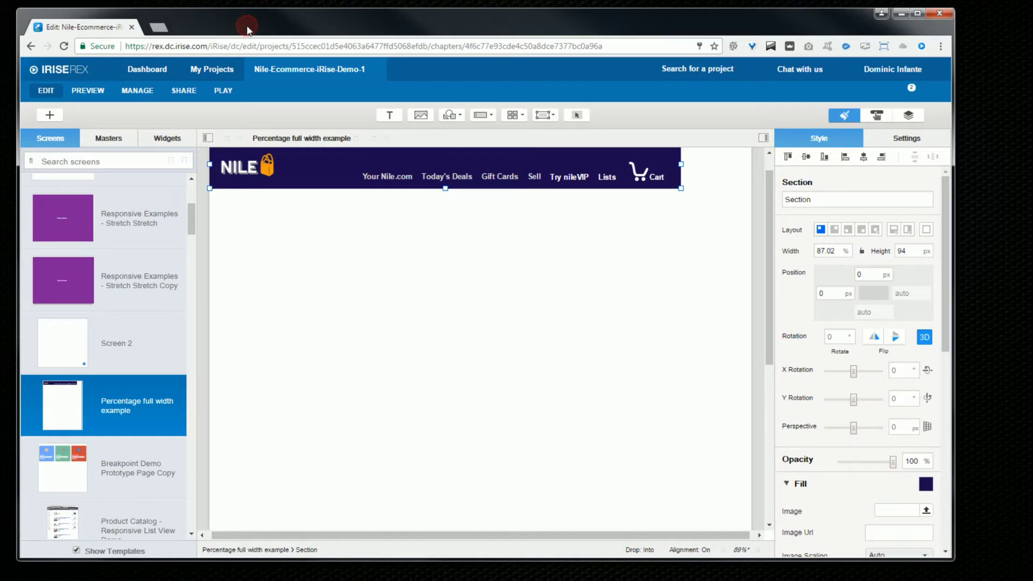
Open the Breakpoint Demo Prototype Page Copy screen and select the three-card container.
left_click(132, 475)
left_click(350, 234)
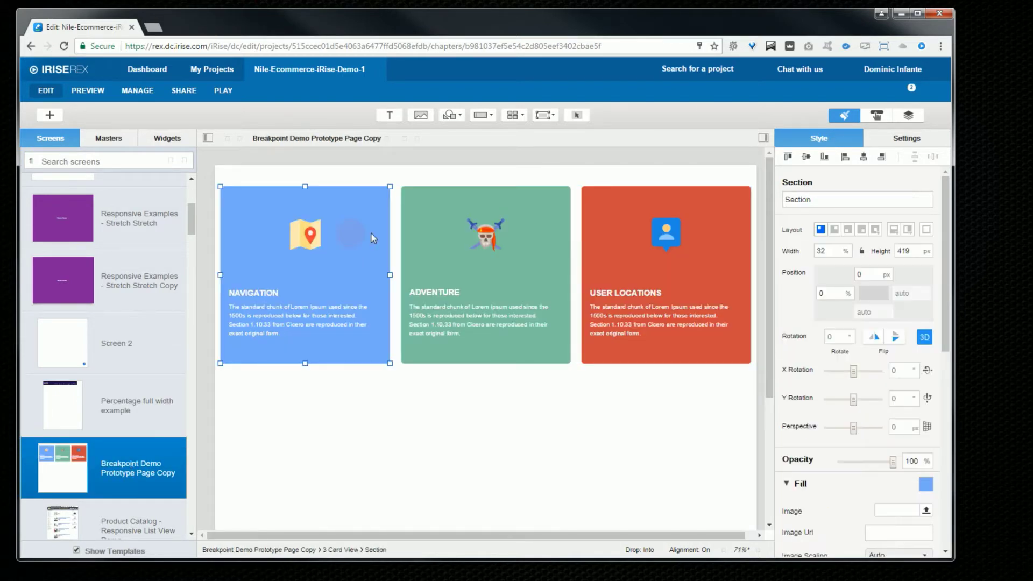
left_click(418, 225)
left_click(593, 222)
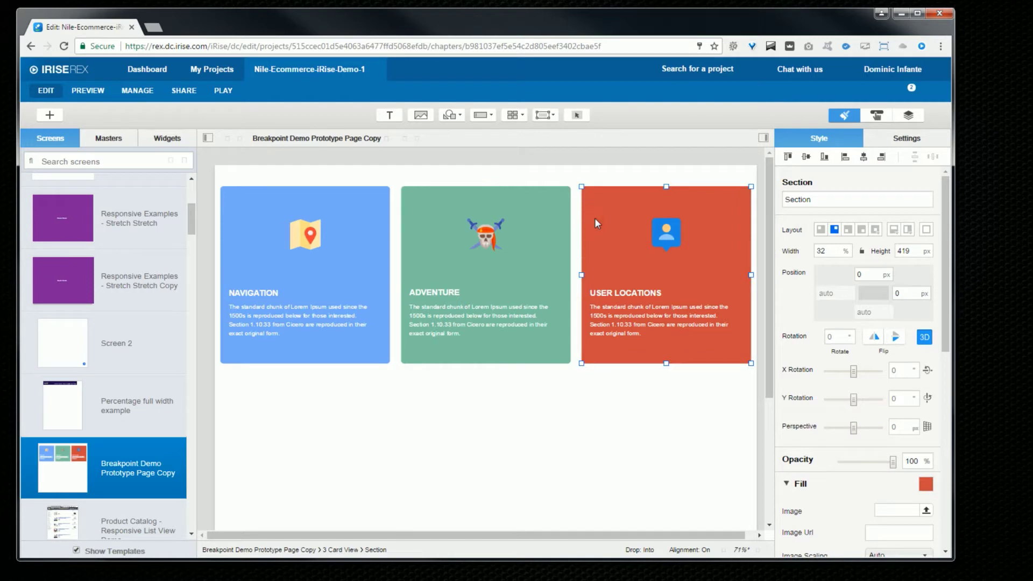
left_click(577, 188)
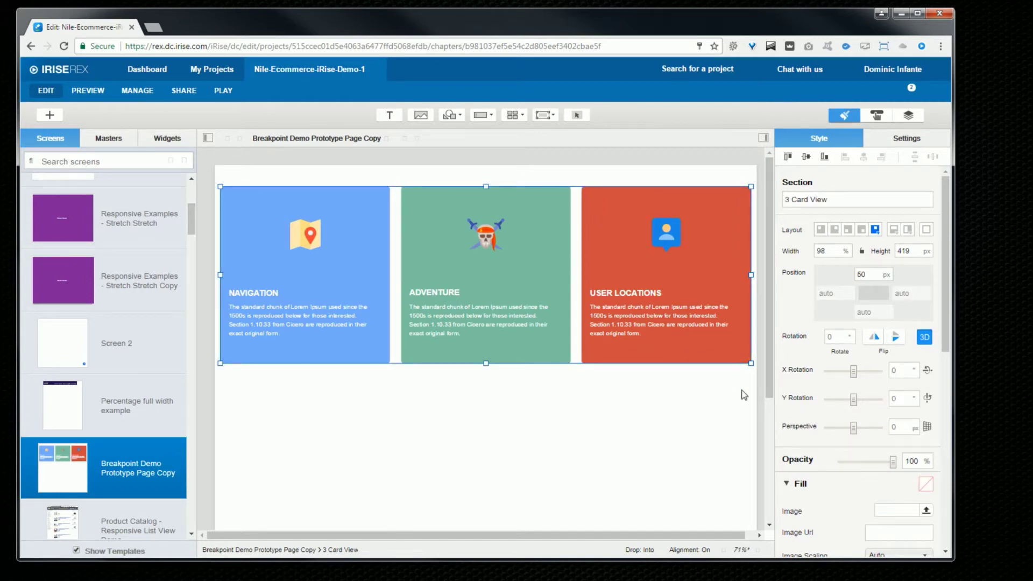
Give the card container a 5 px dark-red (#840705) border.
scroll(894, 442, "down", 5)
left_click(925, 412)
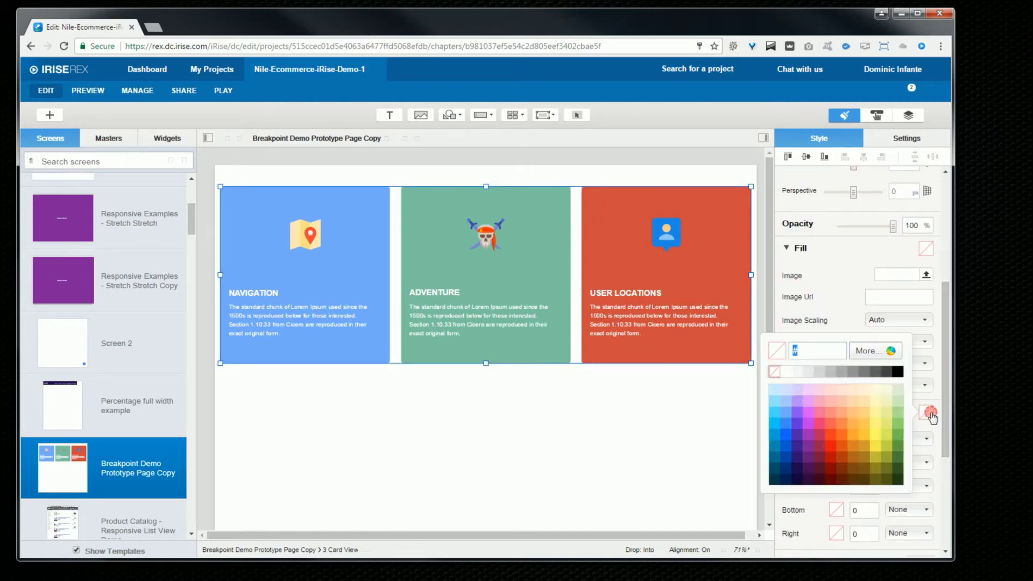
left_click(829, 469)
left_click(830, 471)
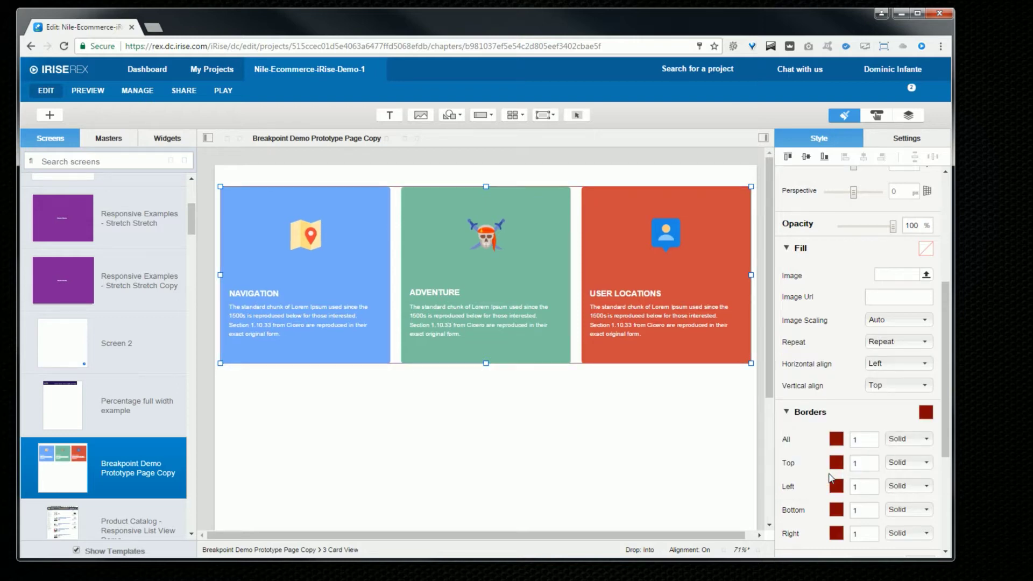
double_click(859, 443)
type("5")
key("Return")
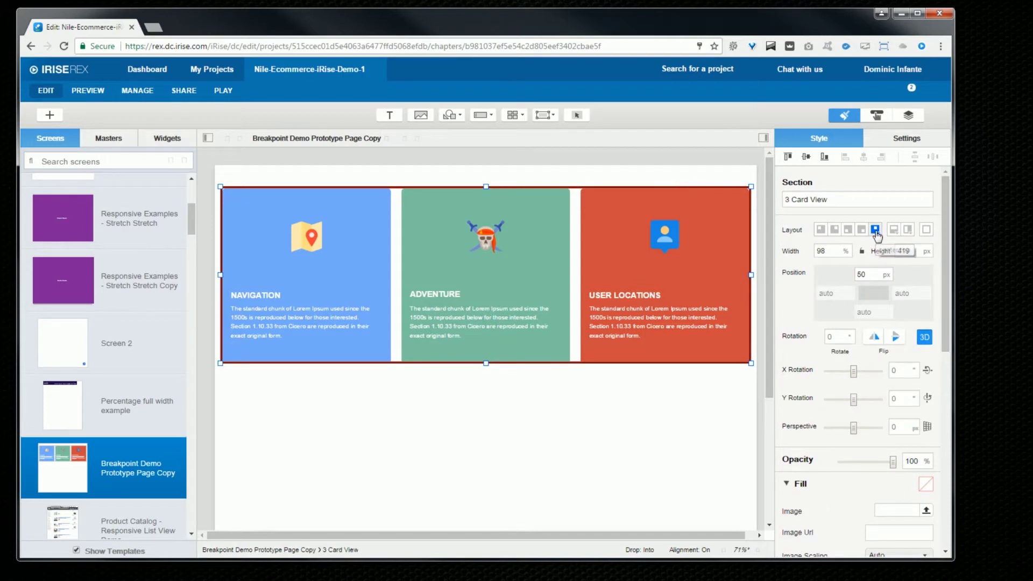
Anchor the green Adventure card to the top centre and check the cards' widths.
double_click(828, 251)
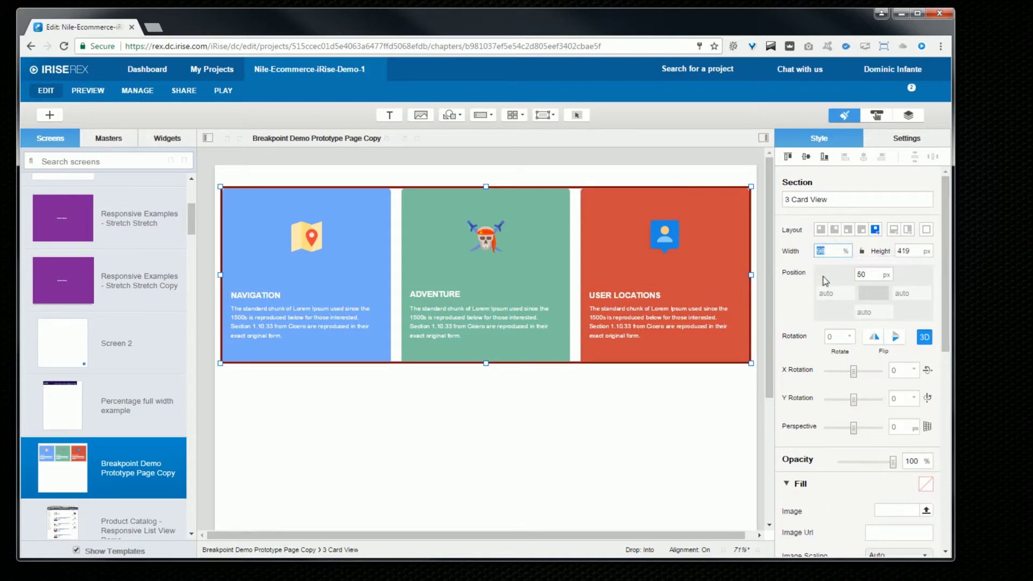
left_click(370, 229)
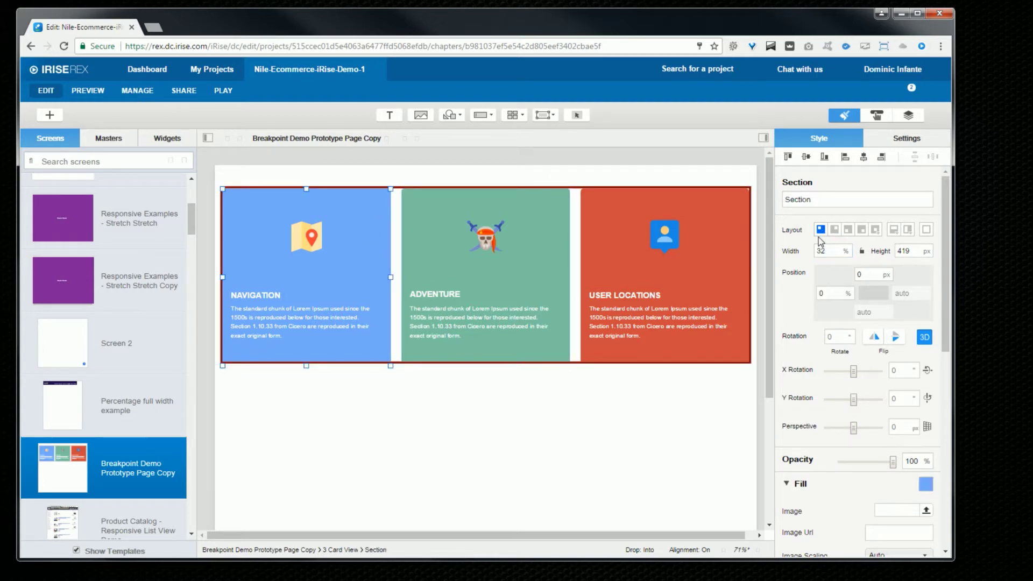
left_click(520, 269)
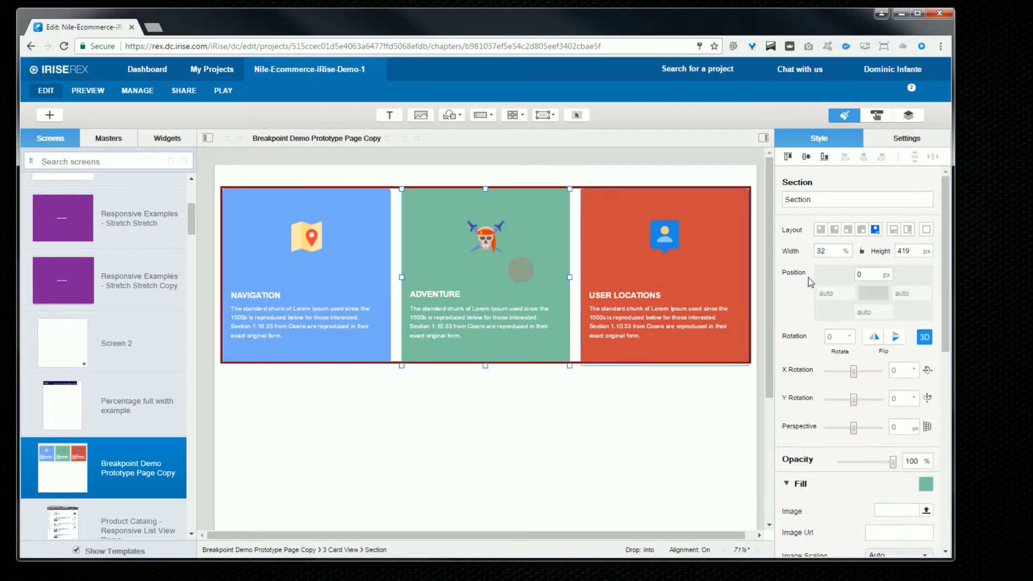
left_click(874, 230)
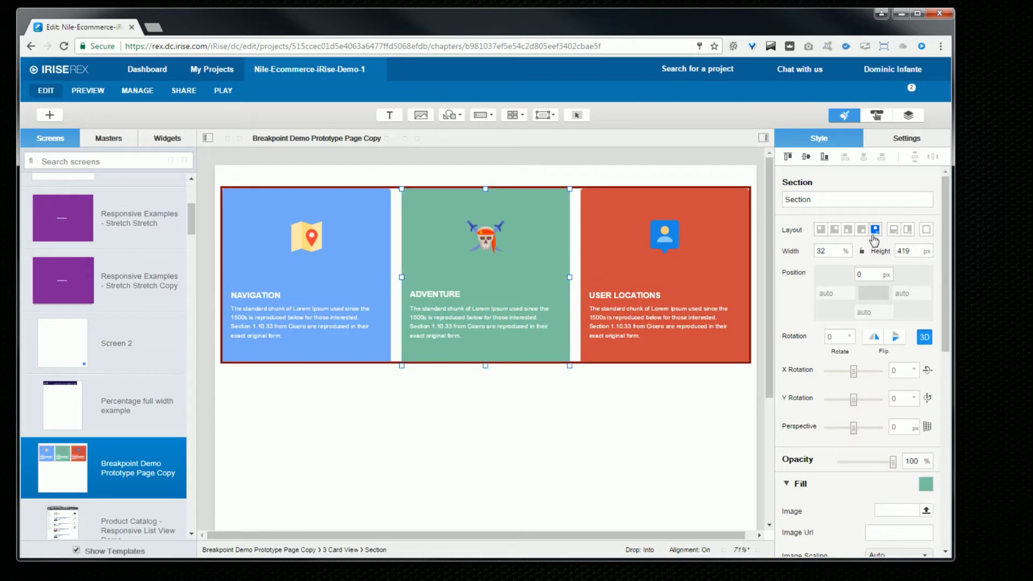
left_click(601, 234)
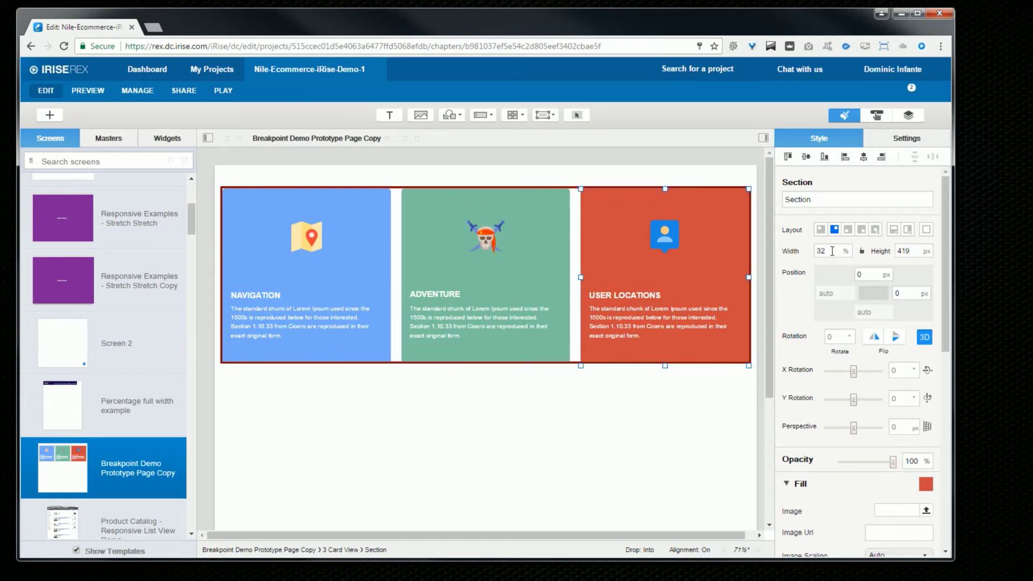
double_click(832, 251)
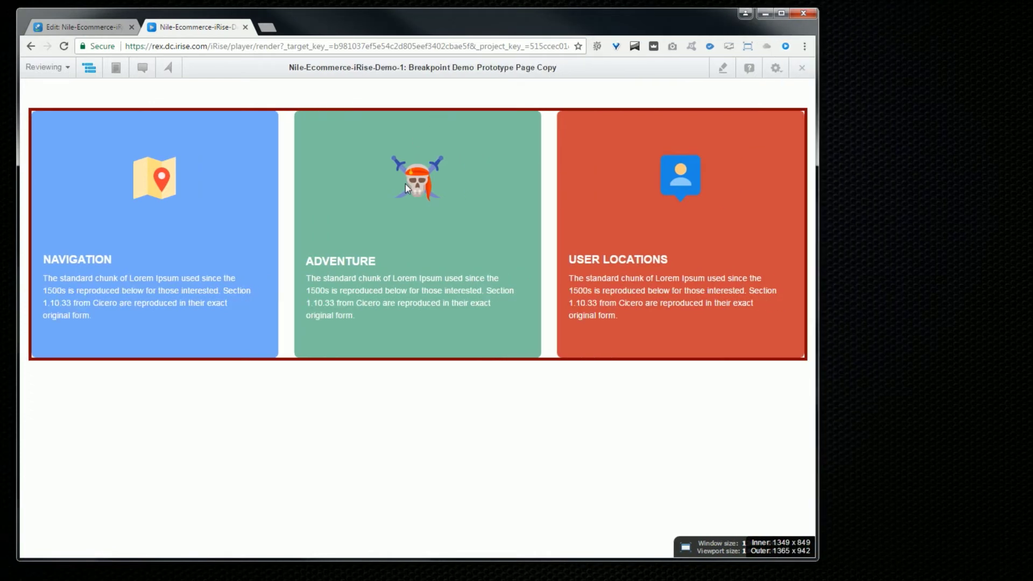
Resize the preview window to watch the three cards reflow, then return to the editor.
left_click_drag(819, 346, 763, 344)
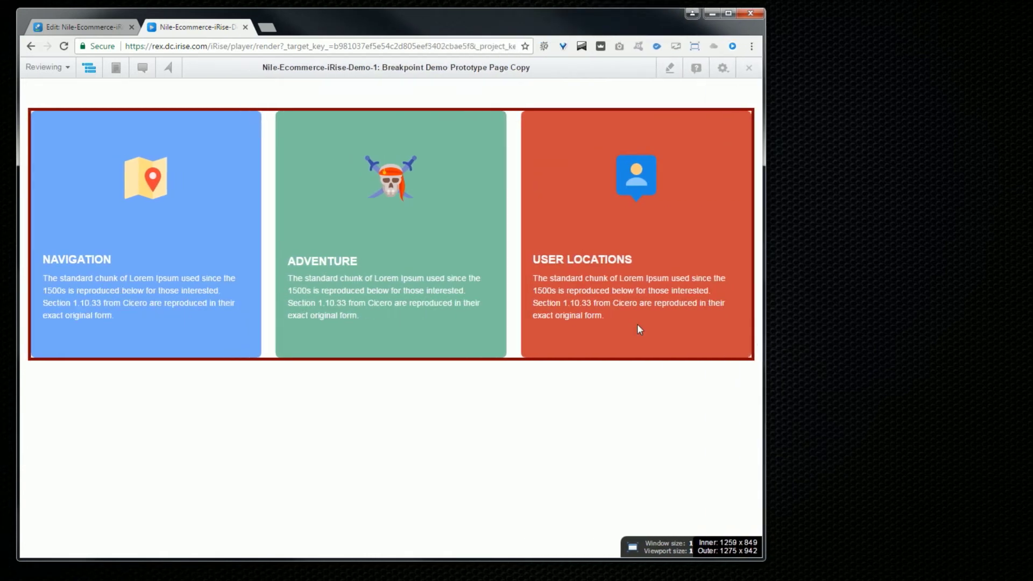
left_click(89, 27)
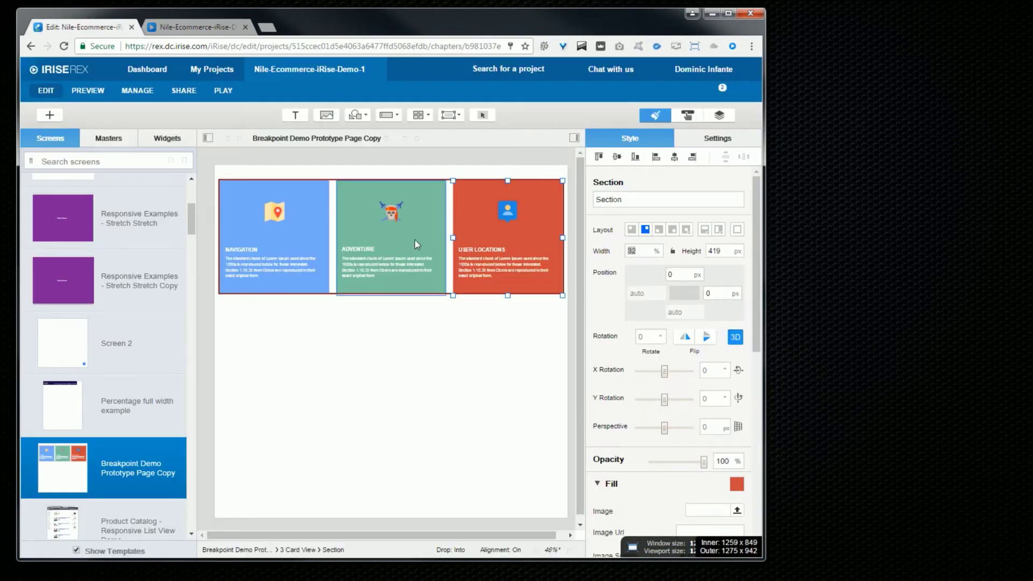
Change the Navigation card text width from 85.94% to a fixed 342 px and start a new preview.
left_click(389, 216)
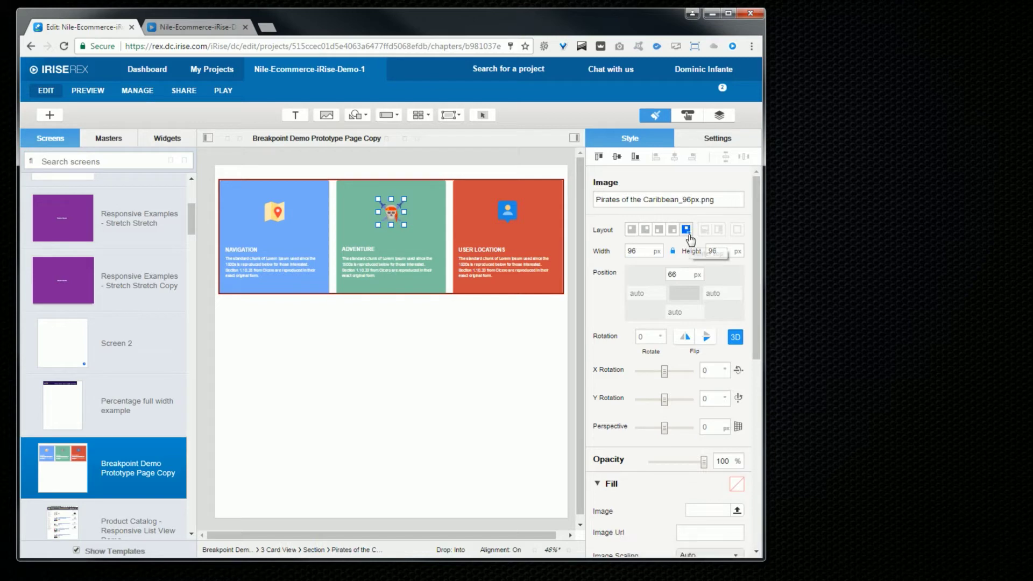
left_click(207, 139)
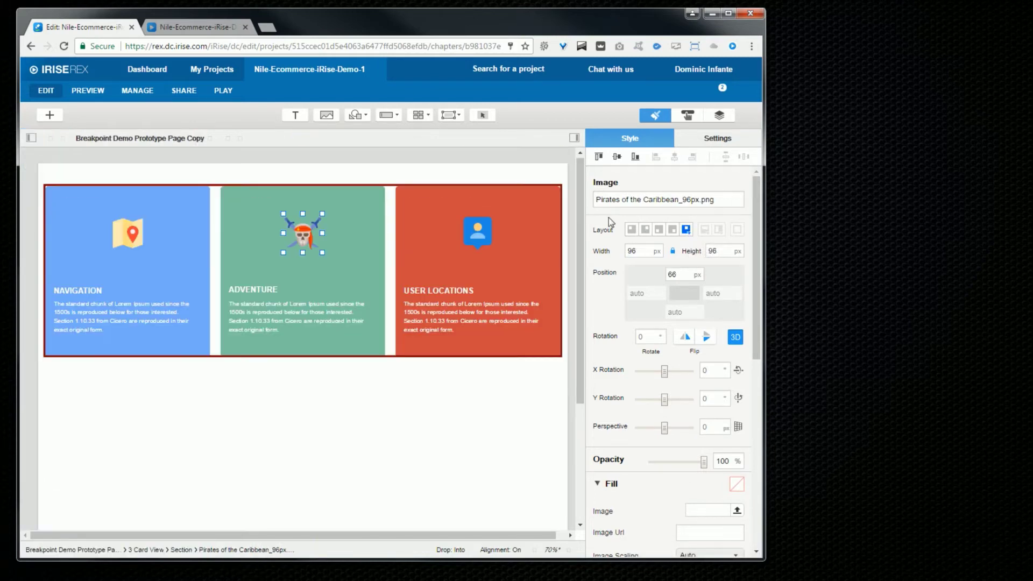
left_click(496, 221)
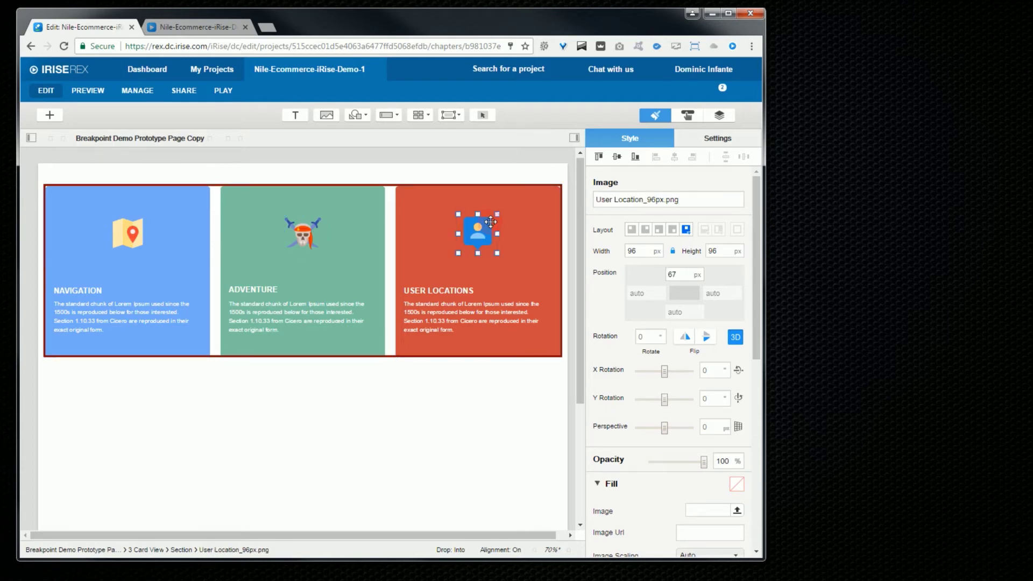
key("Tab")
key("Tab")
key("Tab")
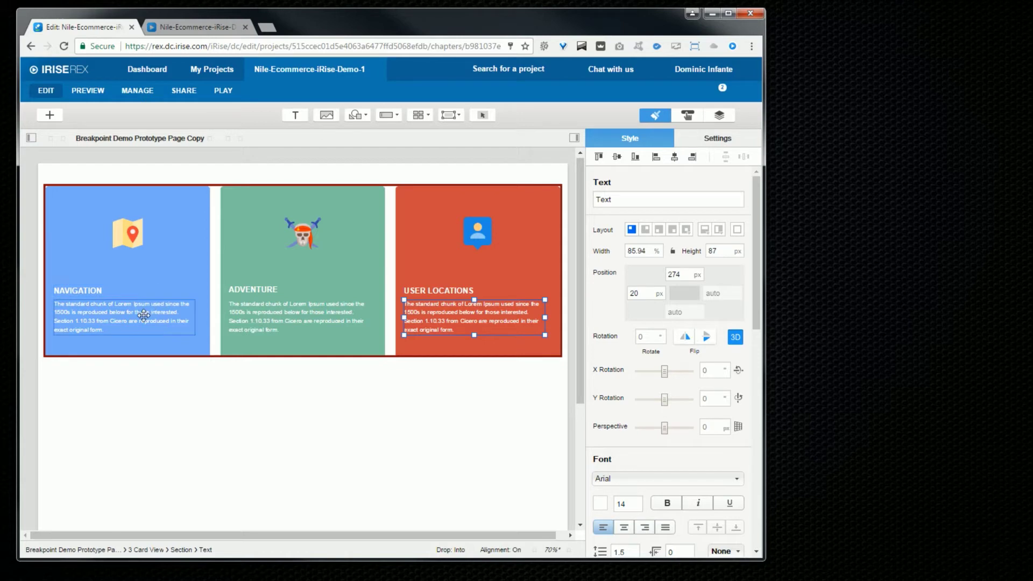
left_click(656, 254)
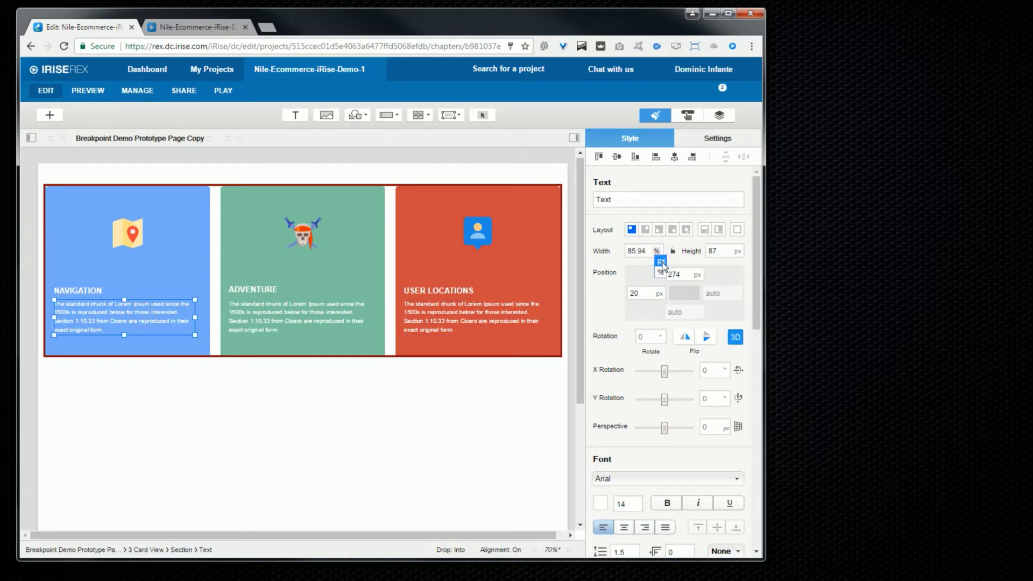
left_click(661, 262)
left_click(223, 90)
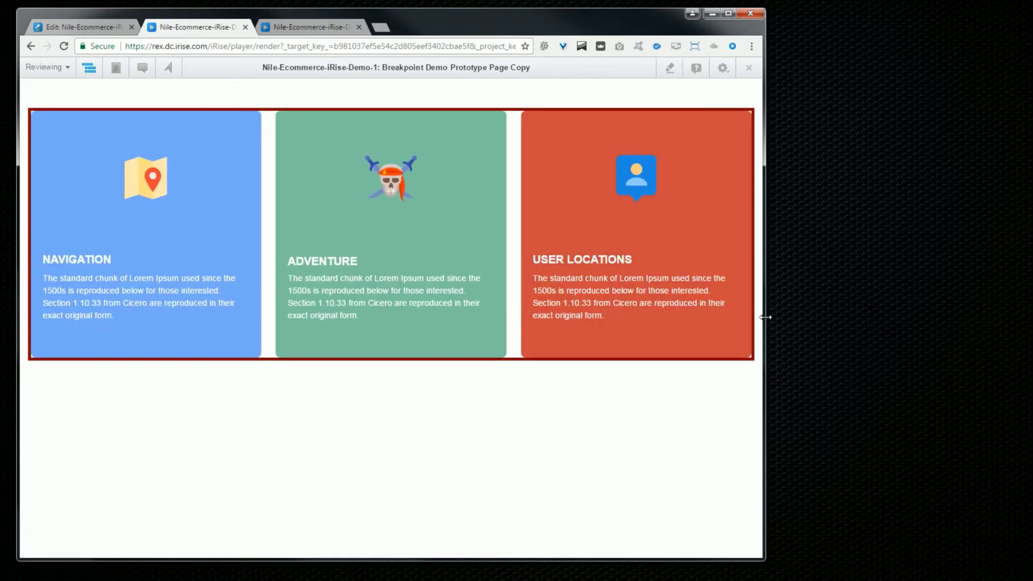
Widen the preview window to check the cards reflow, then return to the Product Catalog screen editor.
left_click_drag(765, 317, 878, 323)
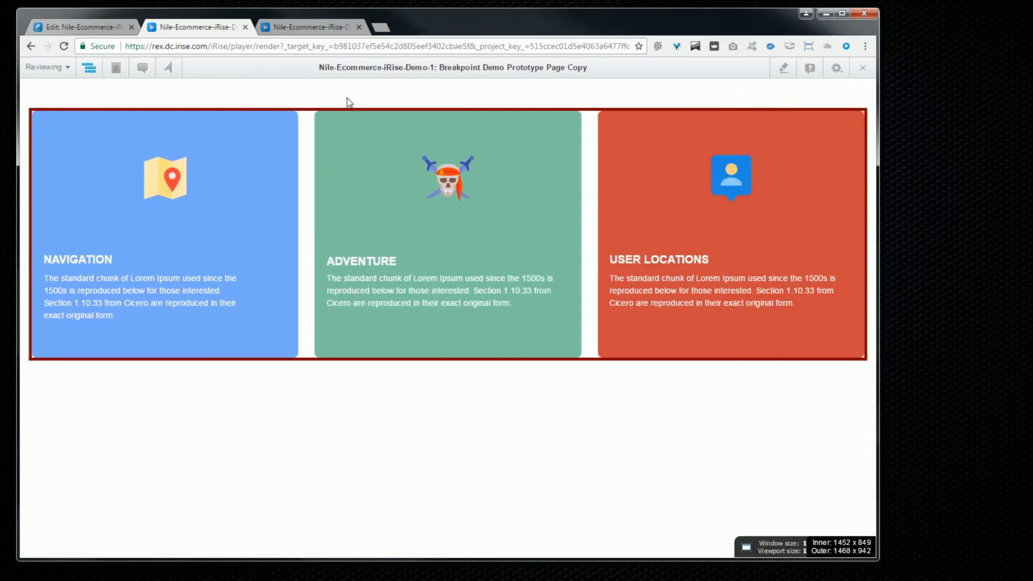
left_click(108, 22)
left_click(31, 138)
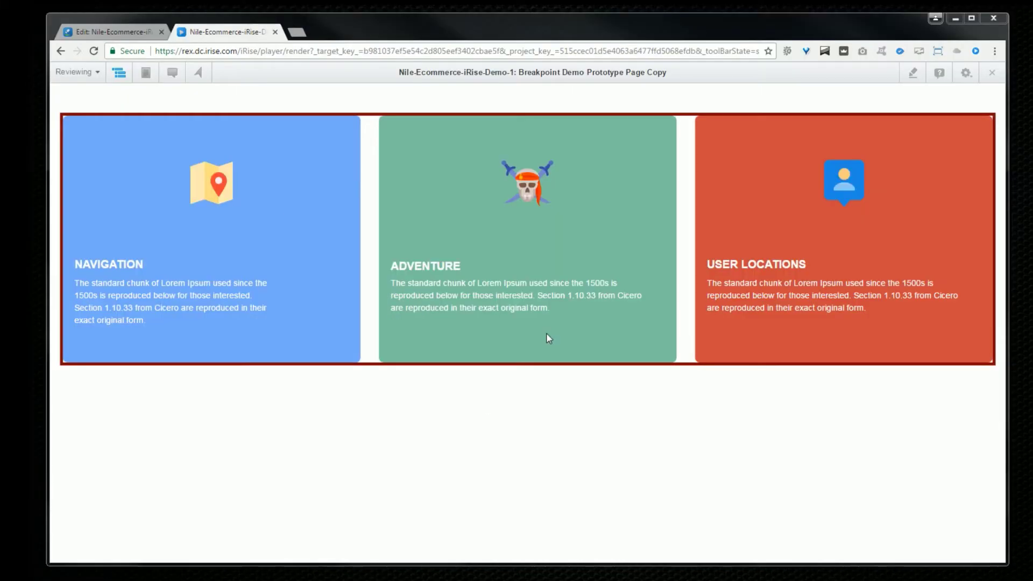
left_click(135, 32)
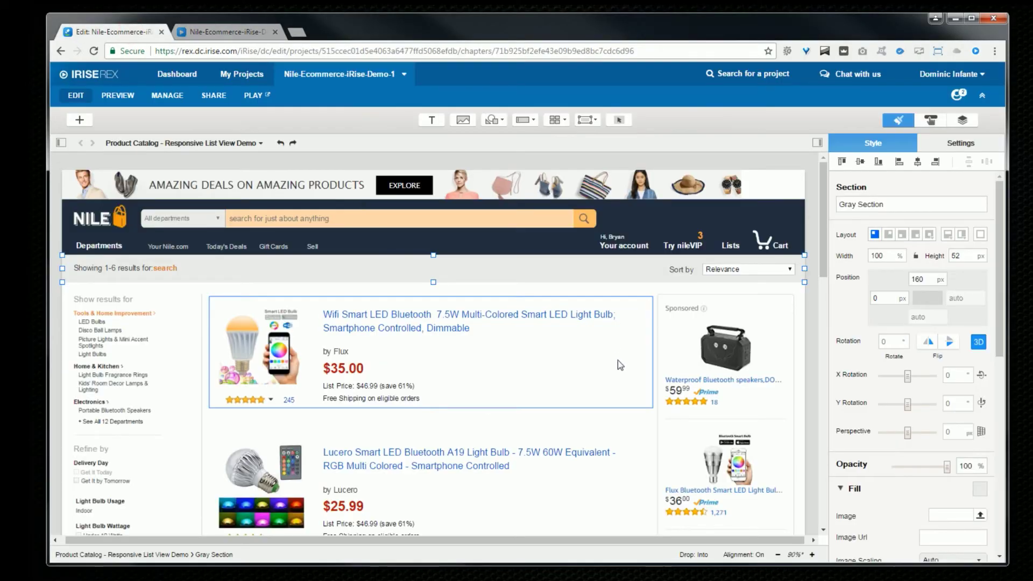
scroll(624, 347, "down", 1)
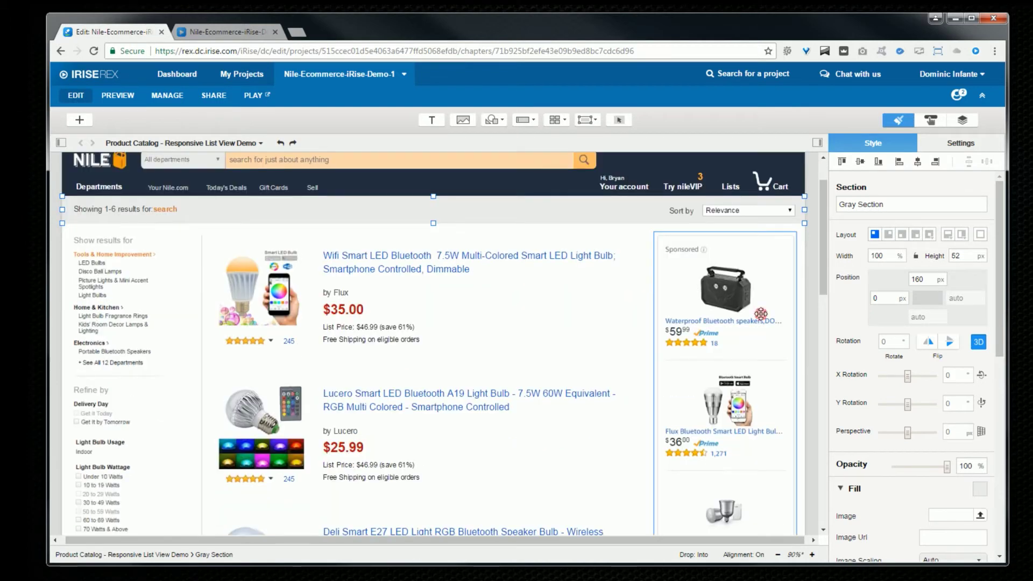
left_click(704, 306)
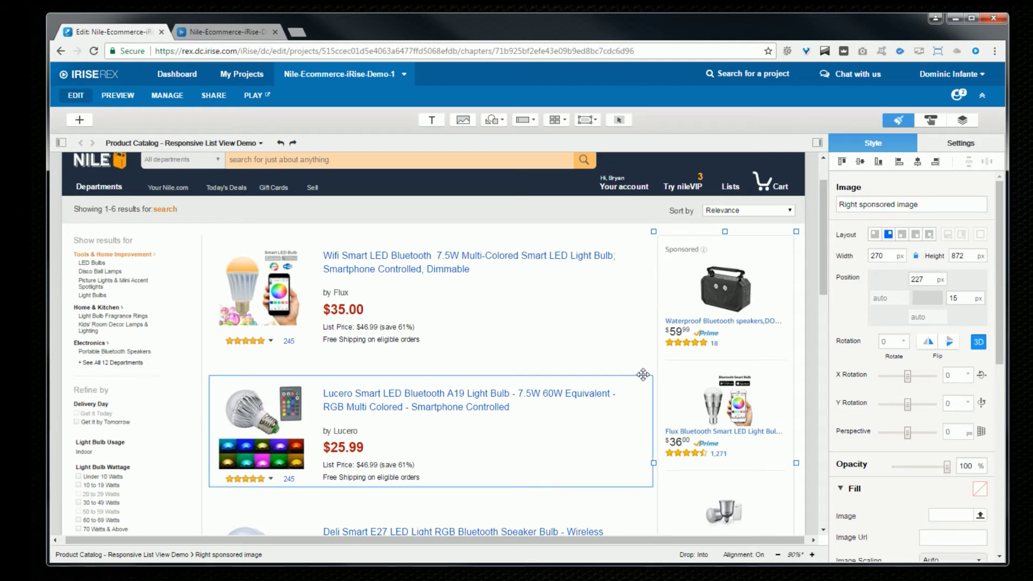
left_click(648, 368)
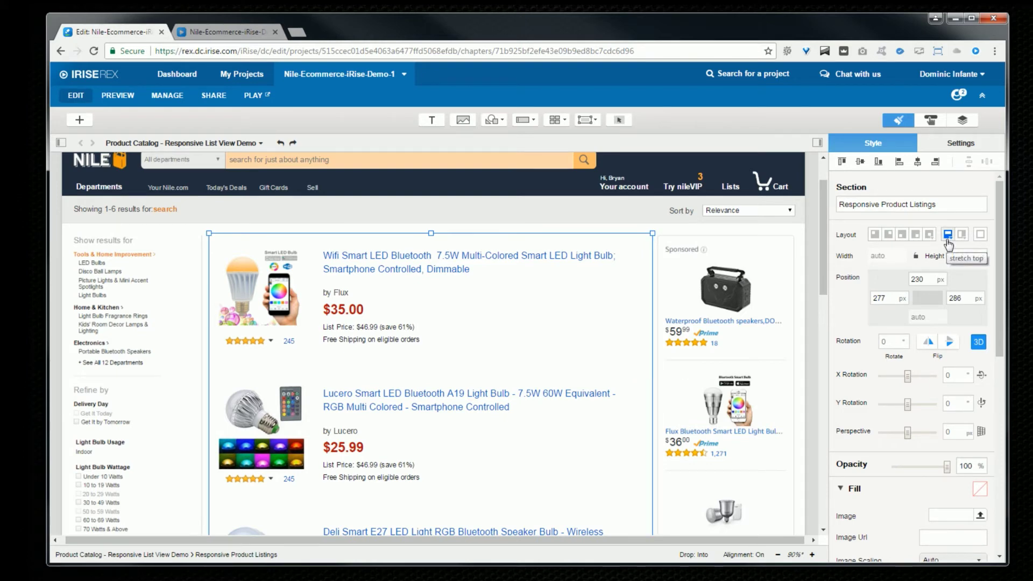
left_click(610, 325)
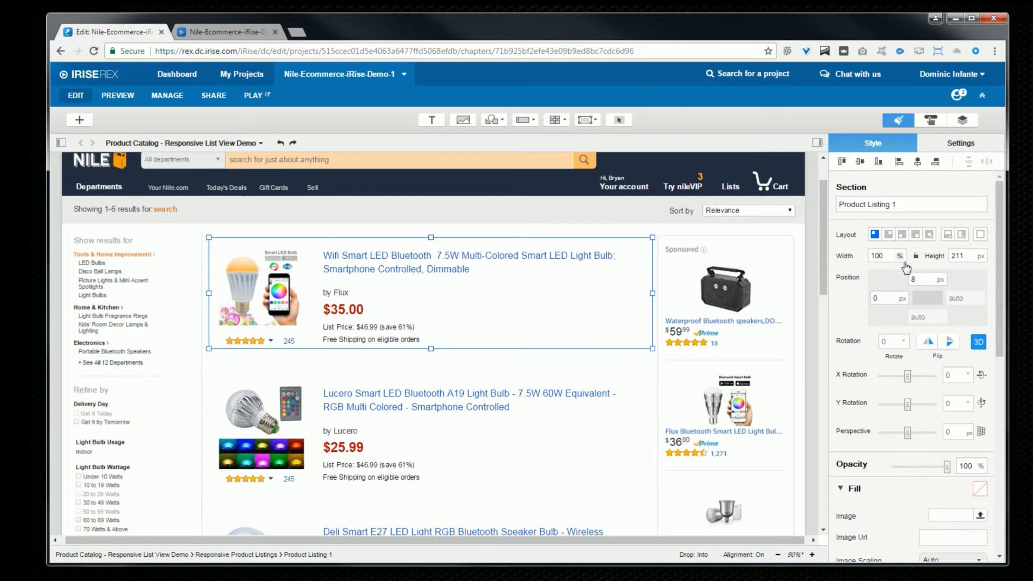
left_click(532, 255)
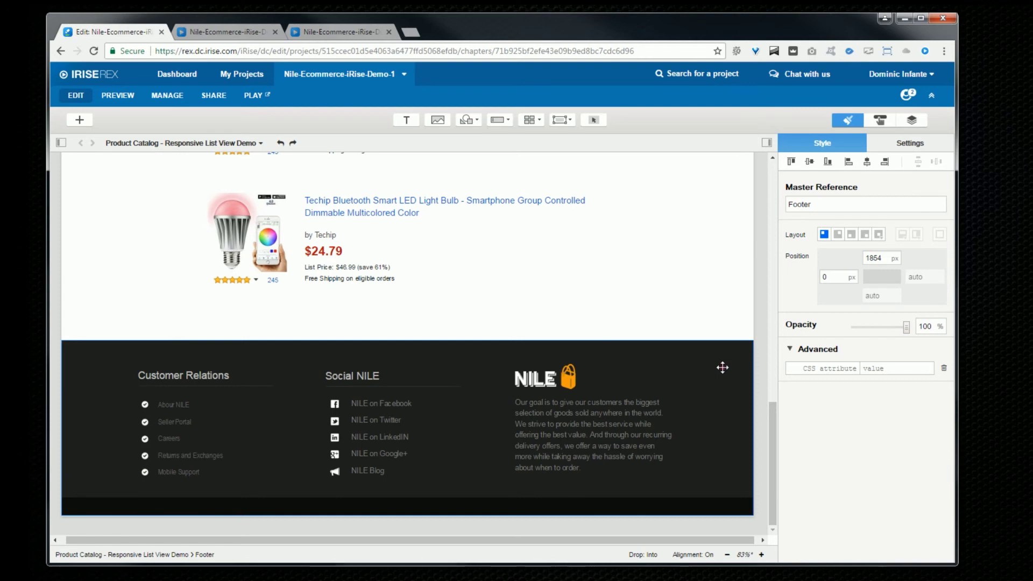
Open the Footer - Responsive master, inspect its Section and Container layout, and test stretching in preview.
double_click(722, 366)
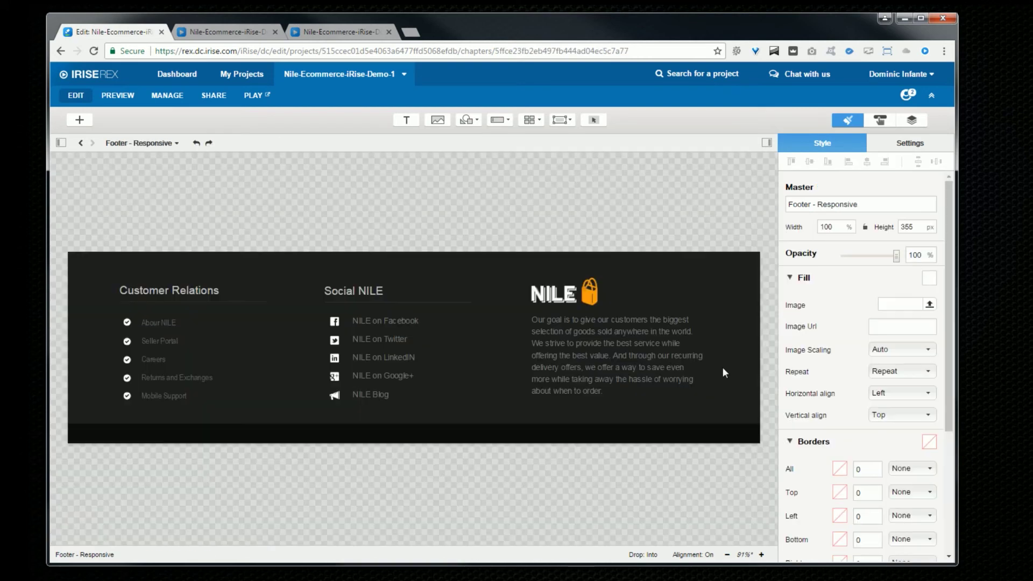
left_click(742, 276)
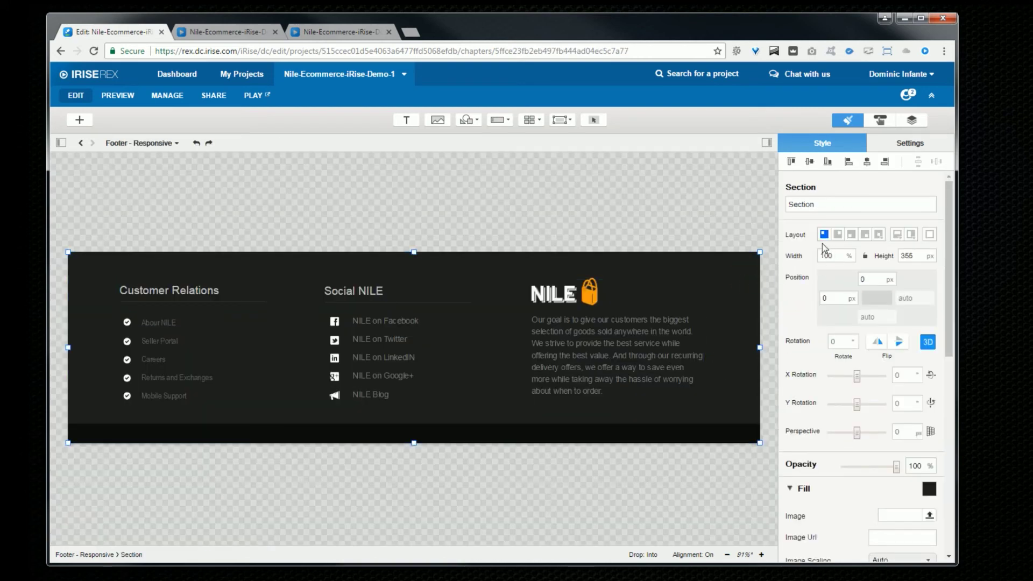
left_click(830, 259)
left_click(669, 291)
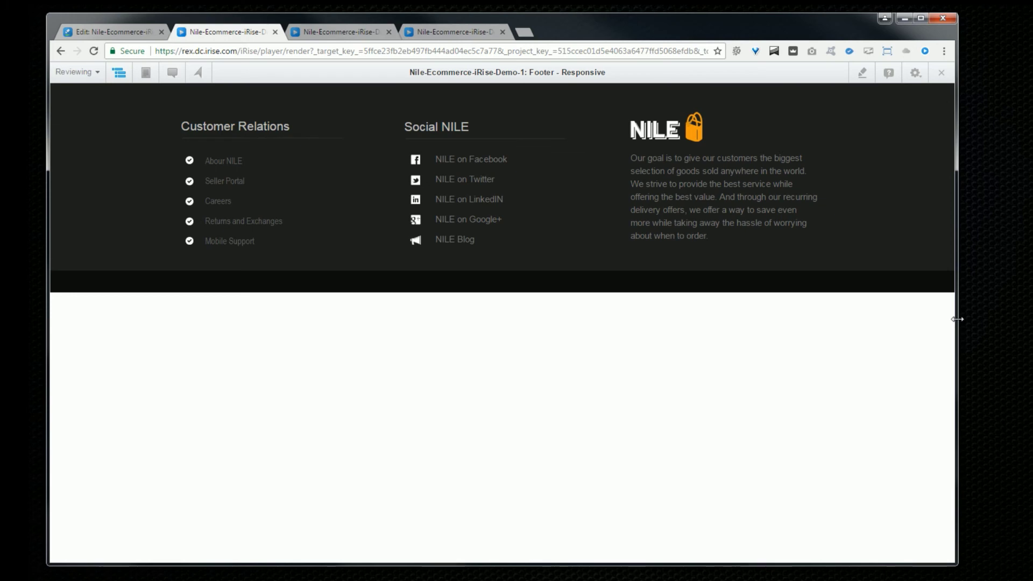
left_click_drag(957, 319, 1008, 330)
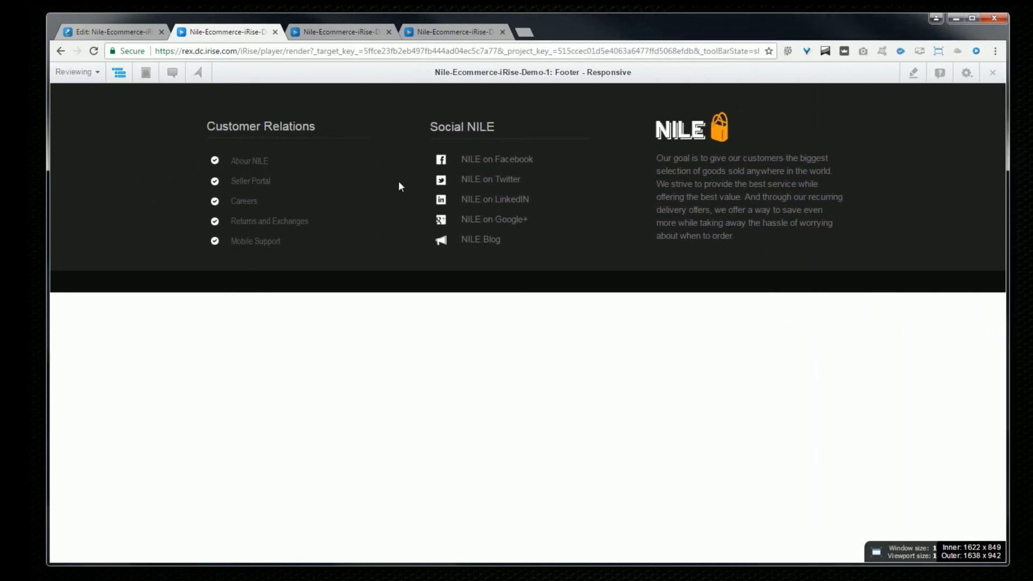
left_click(132, 36)
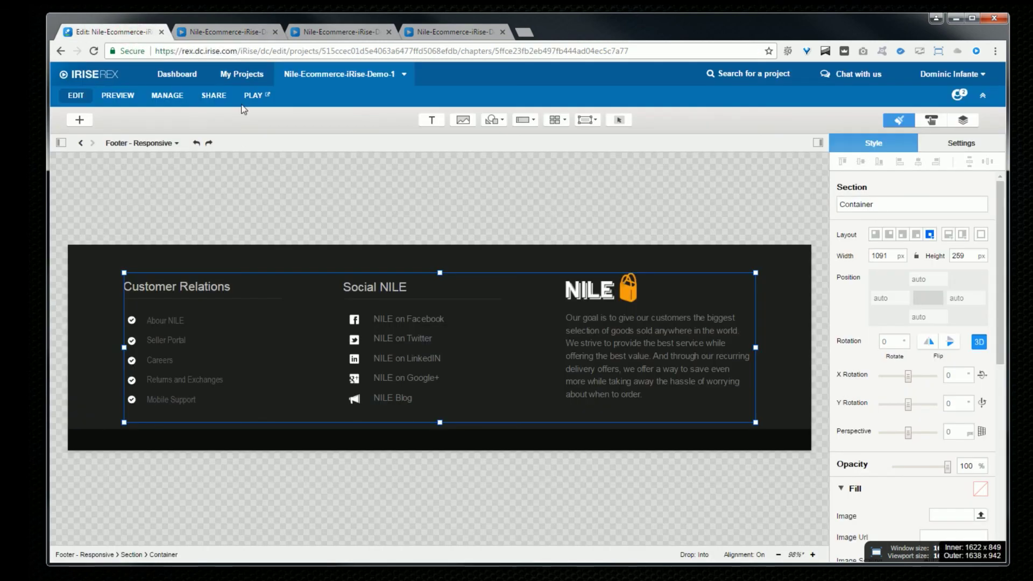
Go back to the 1400×2210 px Product Catalog - Responsive List View Demo screen.
left_click(83, 144)
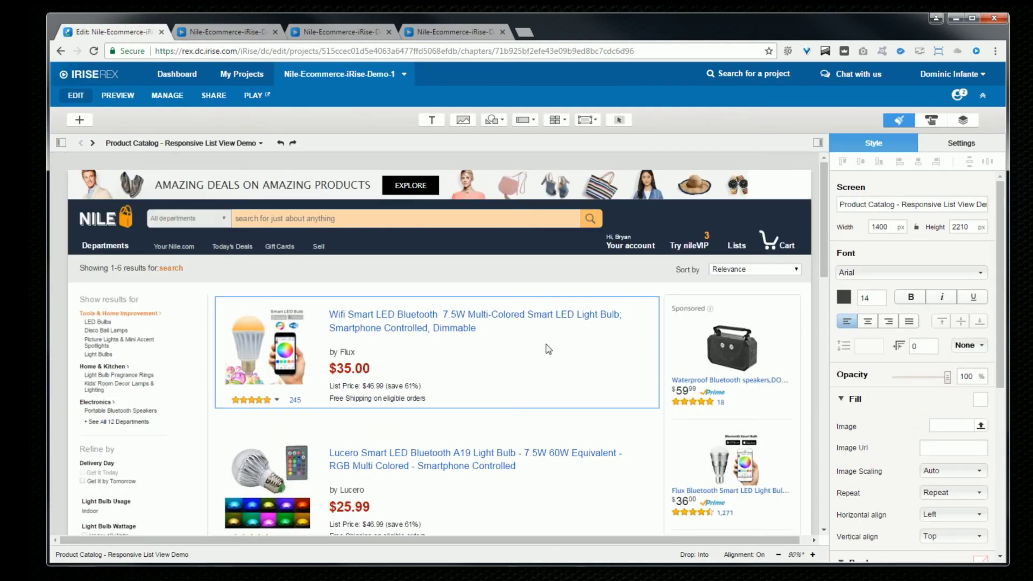